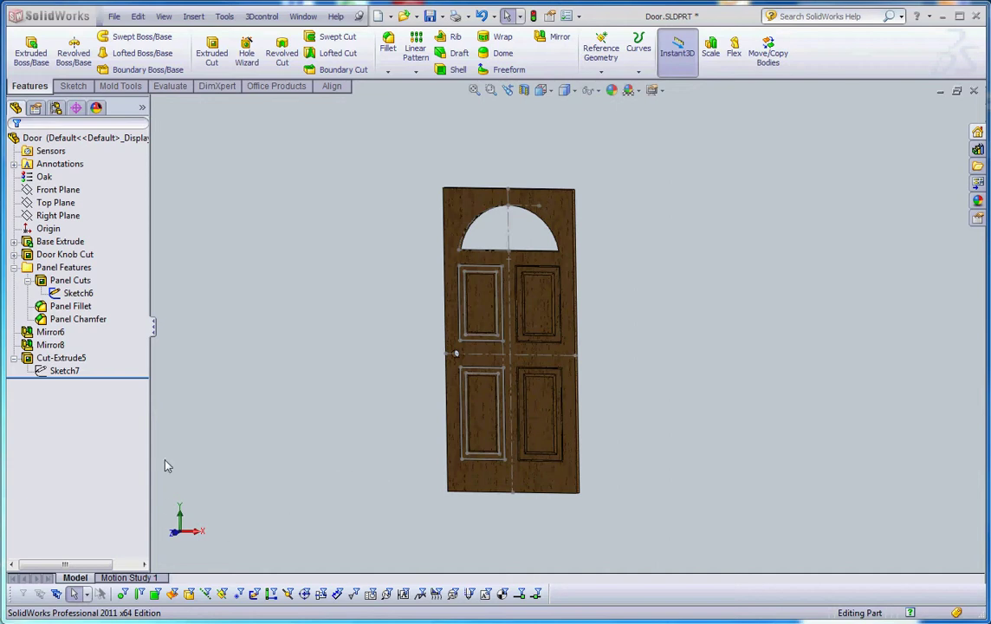
- Edit Sketch6 under Panel Cuts and delete the 20.125 dimension between the door's top edge and the upper panel
left_click(486, 255)
scroll(486, 254, "down", 6)
left_click(318, 281)
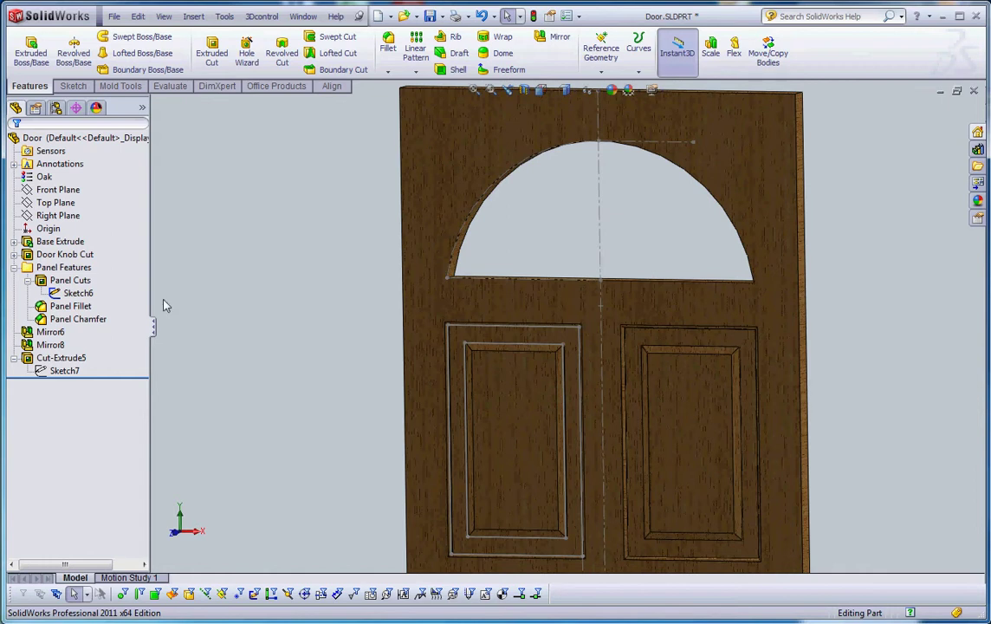
right_click(78, 292)
left_click(81, 254)
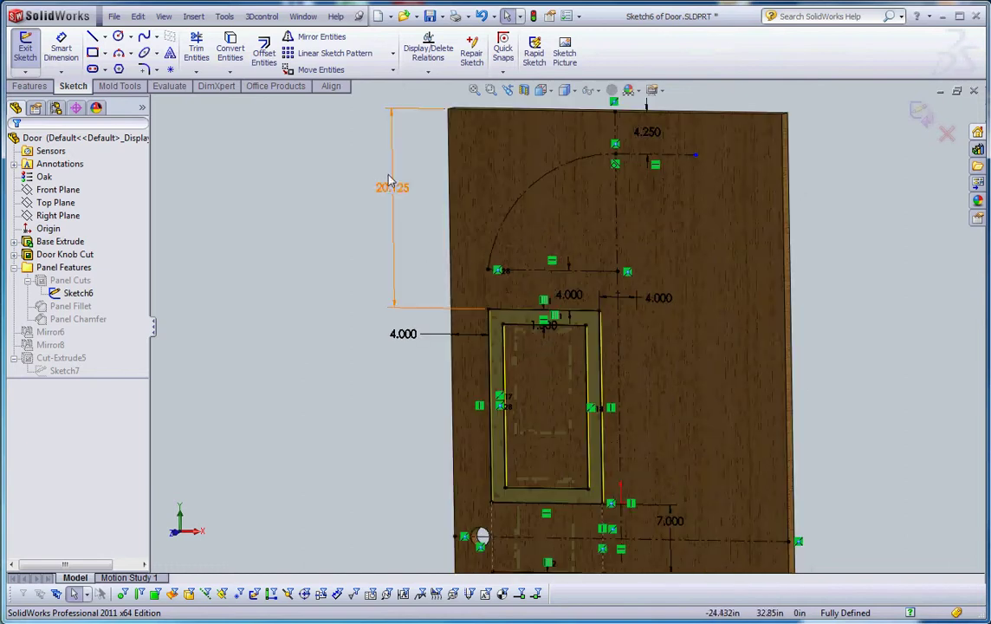
left_click(386, 193)
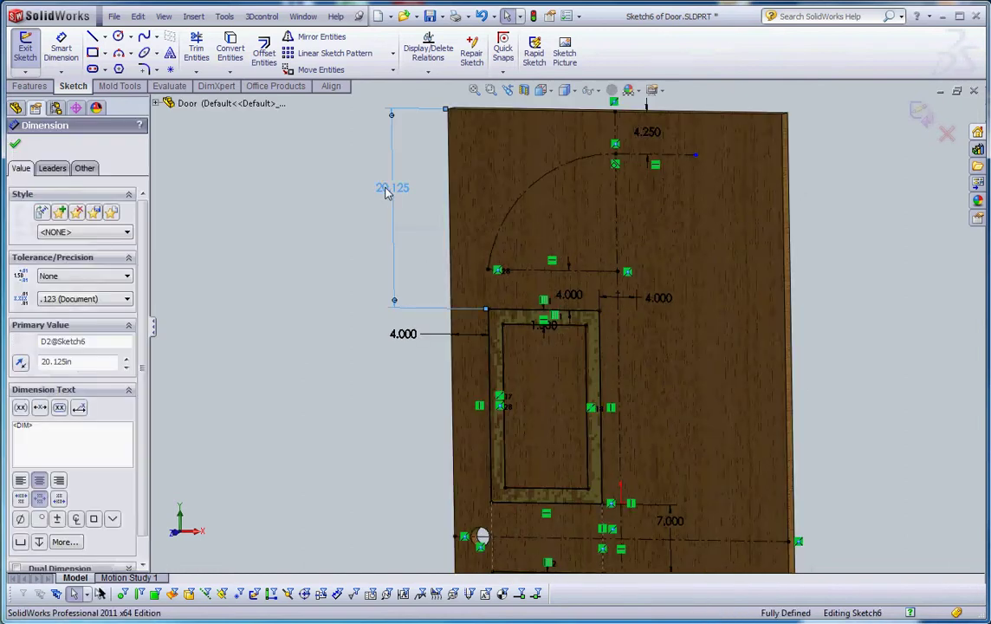
key("Delete")
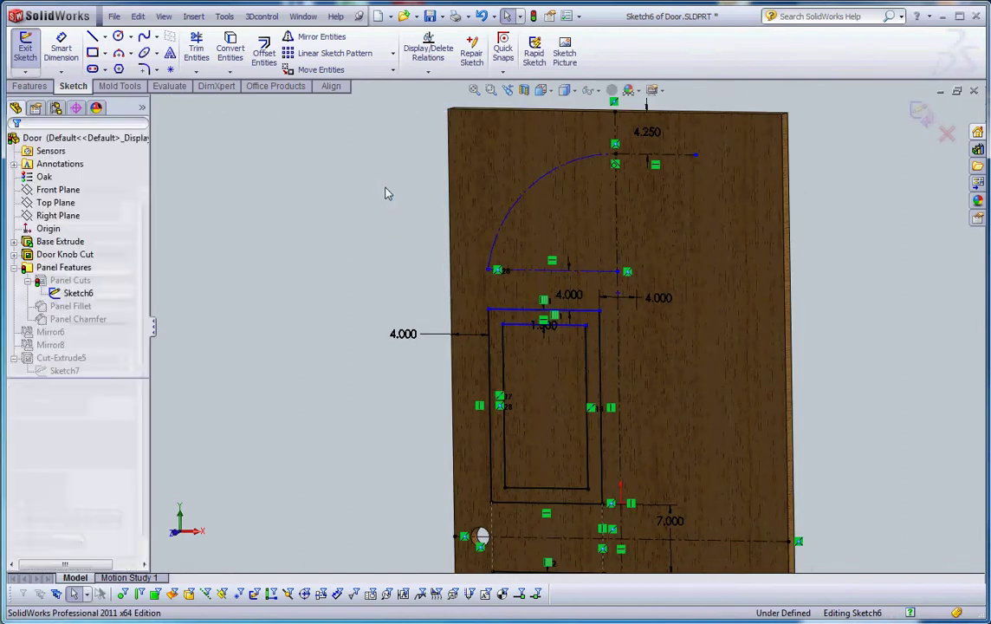
- Sketch a vertical construction line about 2.38 in long downward from the window arc's lower endpoint
scroll(520, 304, "down", 1)
scroll(531, 304, "down", 5)
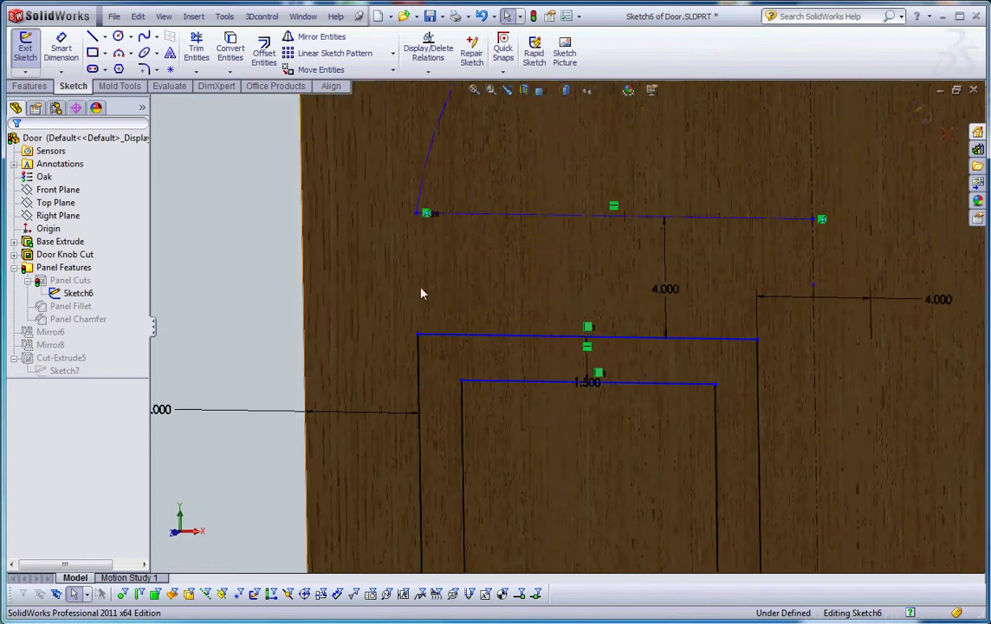
scroll(251, 252, "up", 2)
left_click(103, 69)
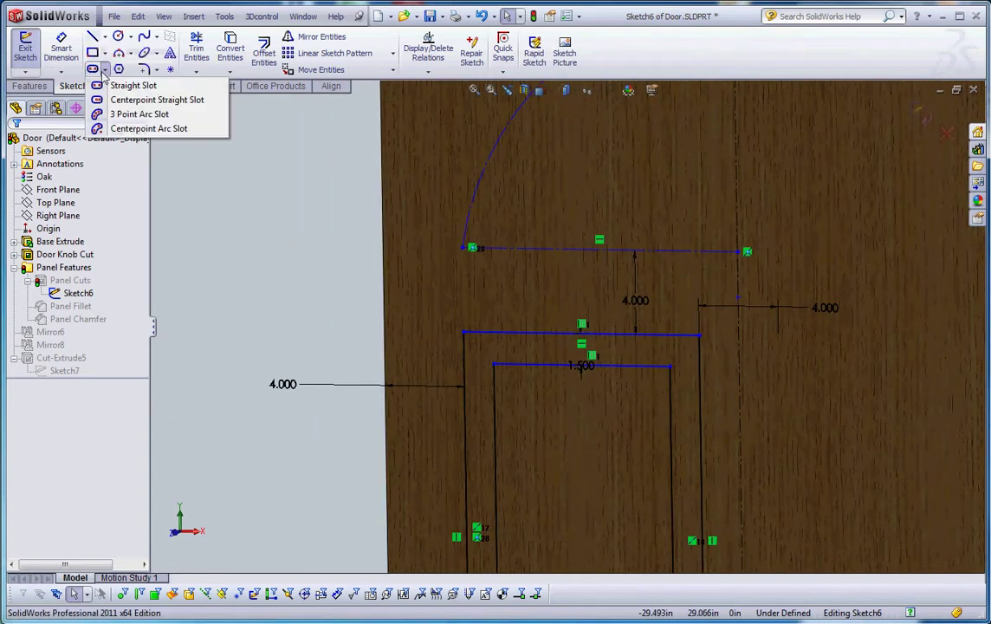
left_click(105, 37)
left_click(123, 66)
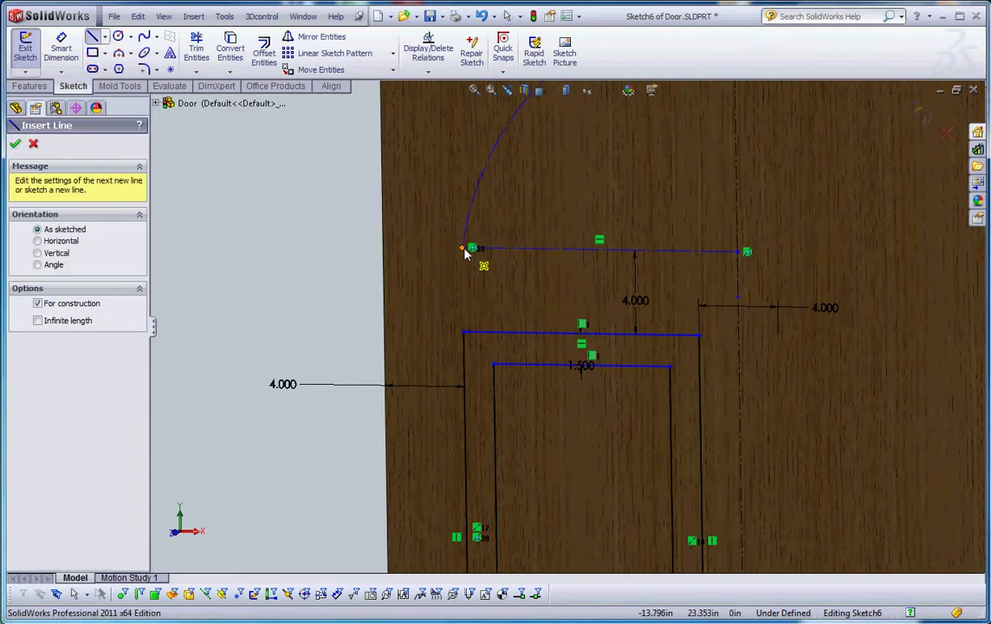
left_click(462, 248)
left_click(462, 297)
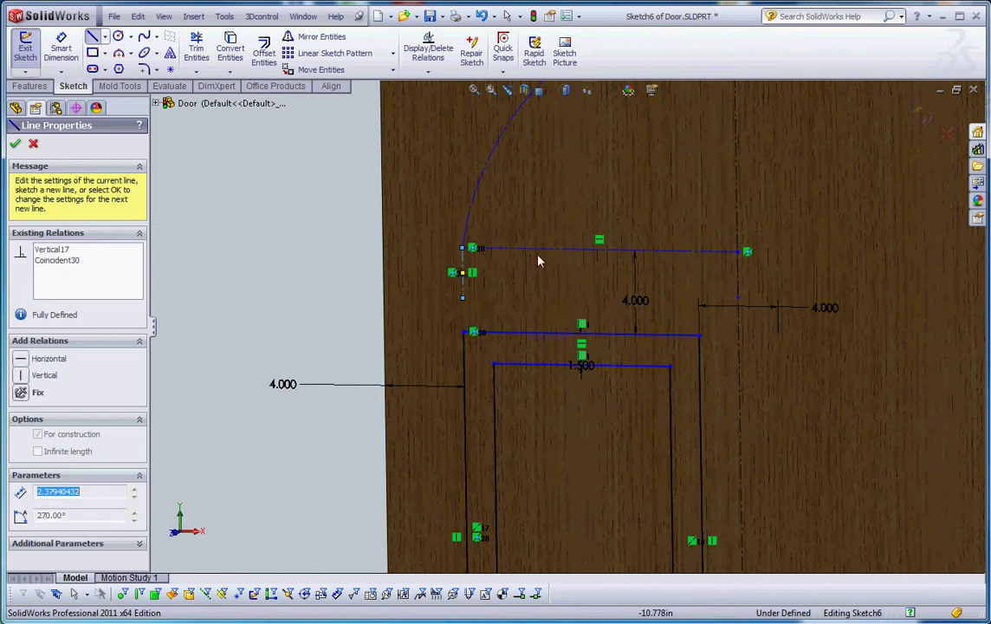
key("Escape")
- Add a tangent relation between the window arc and the short vertical construction line
left_click(474, 199)
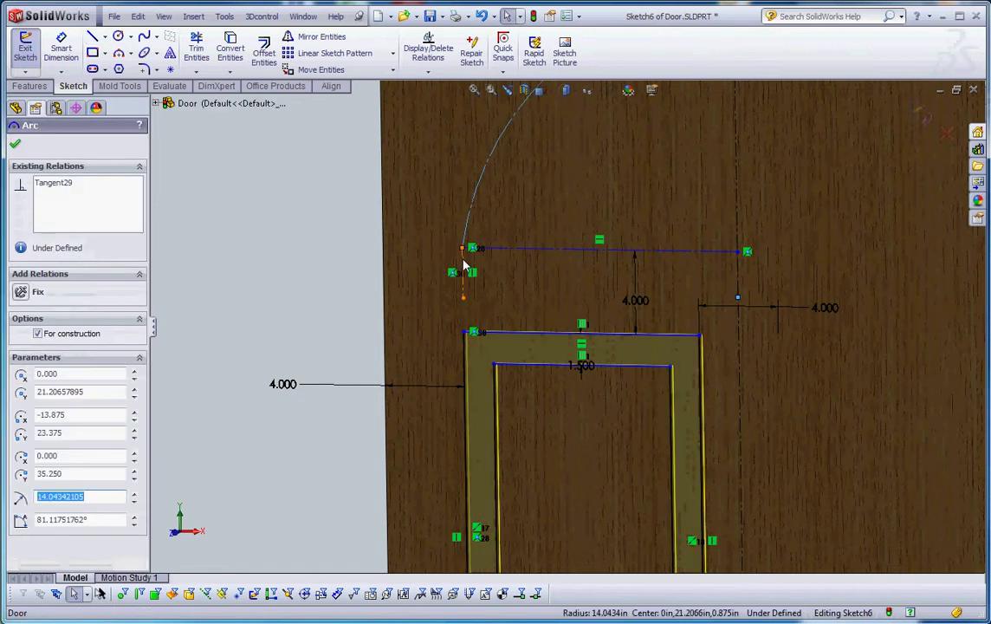
left_click(462, 281, "ctrl")
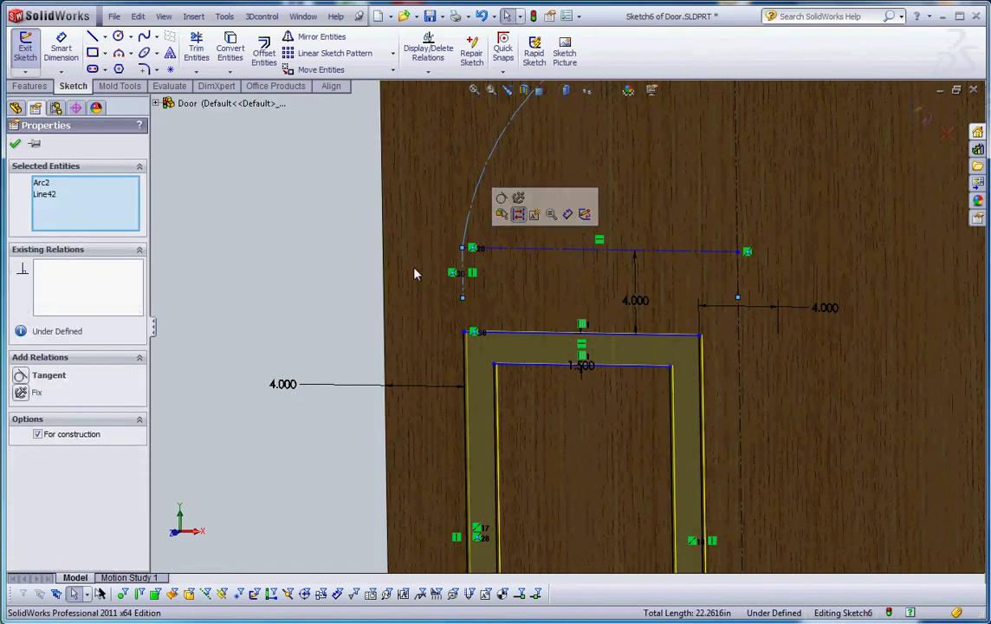
left_click(22, 376)
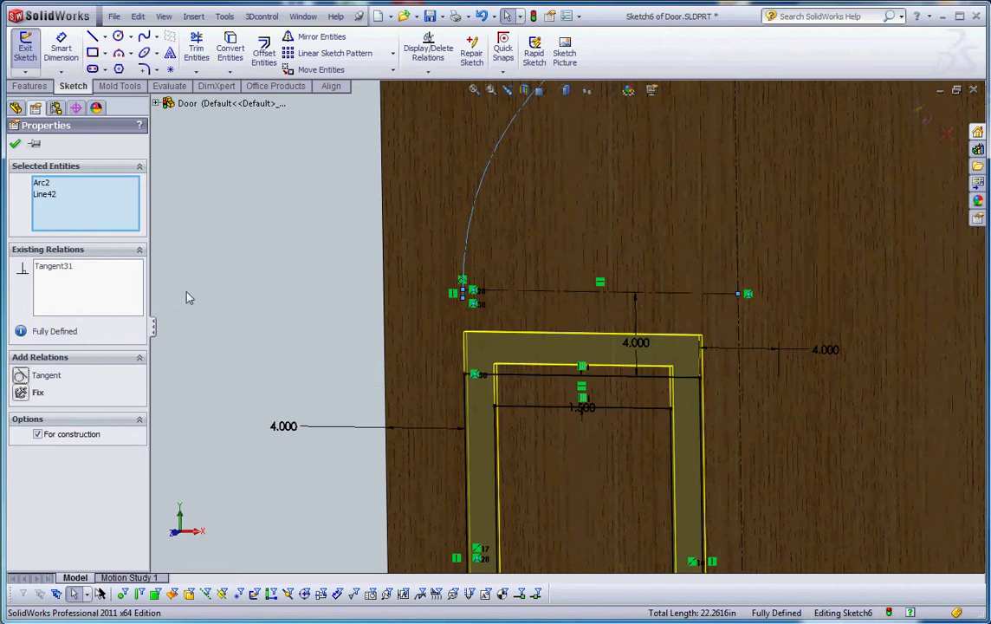
left_click(315, 307)
- Extend the vertical construction line by moving its free lower endpoint down to about Y 20.05 in
scroll(314, 307, "up", 3)
scroll(590, 346, "down", 6)
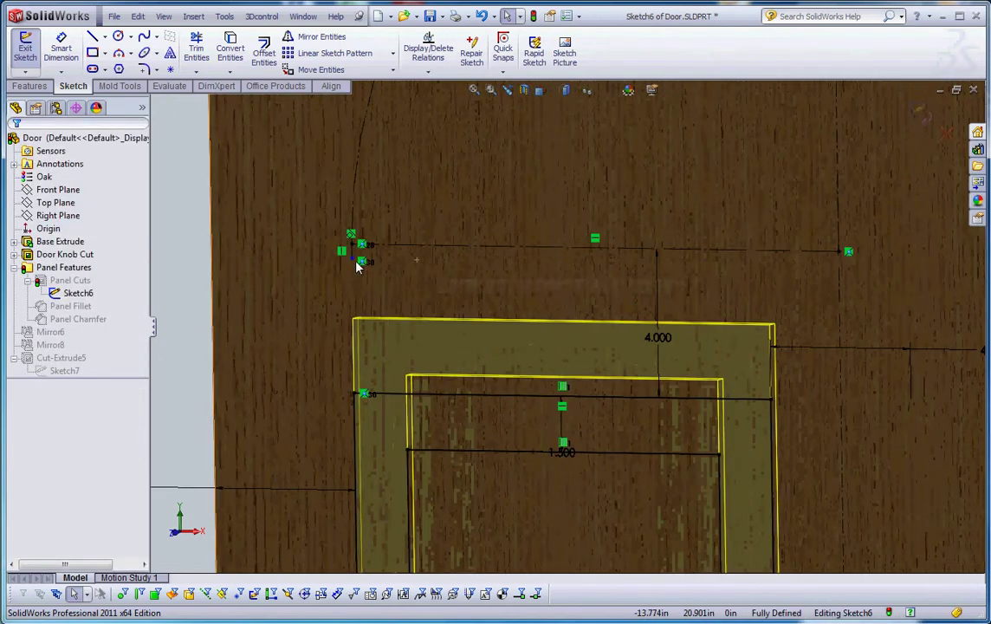
left_click_drag(352, 259, 349, 295)
scroll(297, 378, "up", 3)
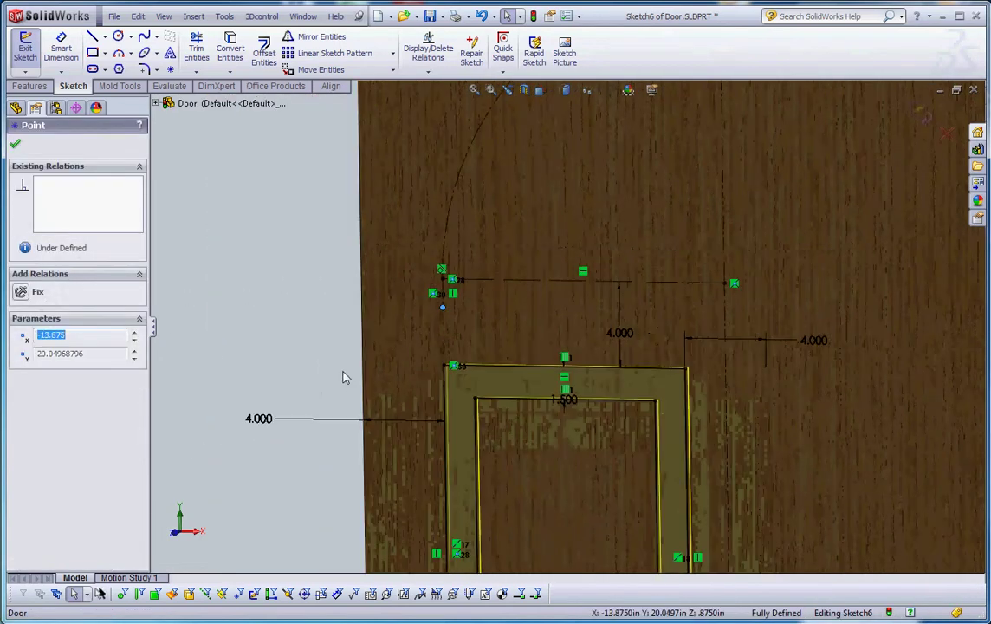
scroll(344, 372, "up", 3)
left_click(313, 309)
- Examine the window arc and its position relative to the panel profiles and the door's top edge
scroll(336, 310, "up", 8)
scroll(590, 402, "down", 3)
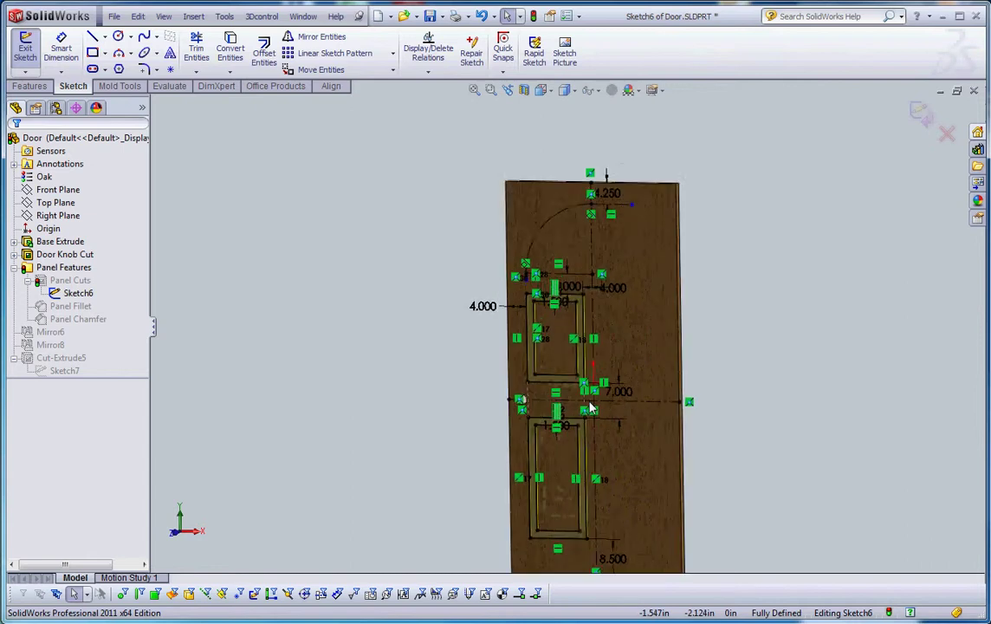
scroll(589, 403, "down", 2)
scroll(490, 201, "down", 2)
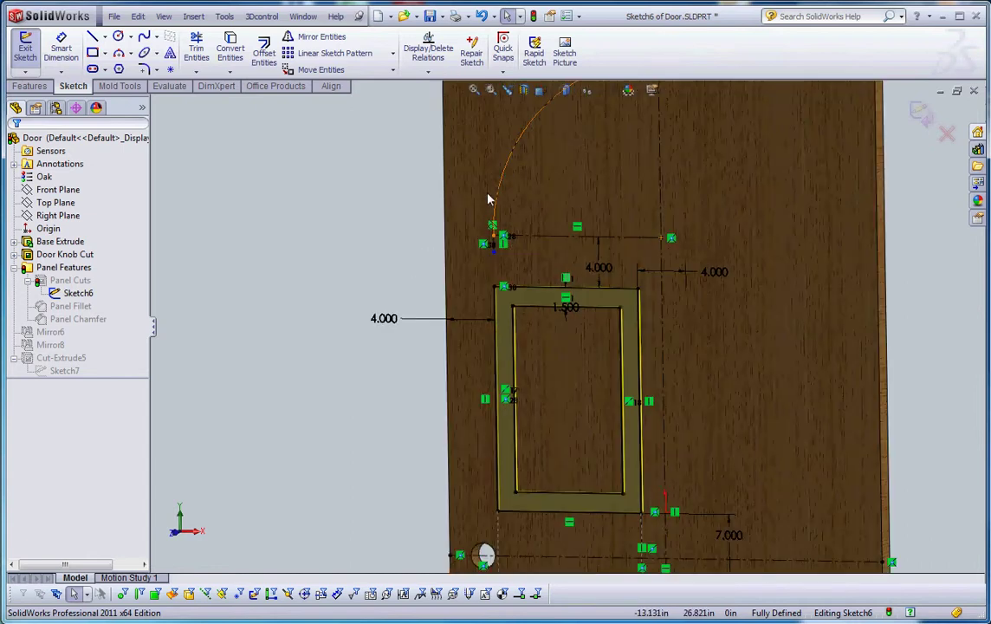
scroll(488, 199, "up", 2)
scroll(589, 178, "down", 2)
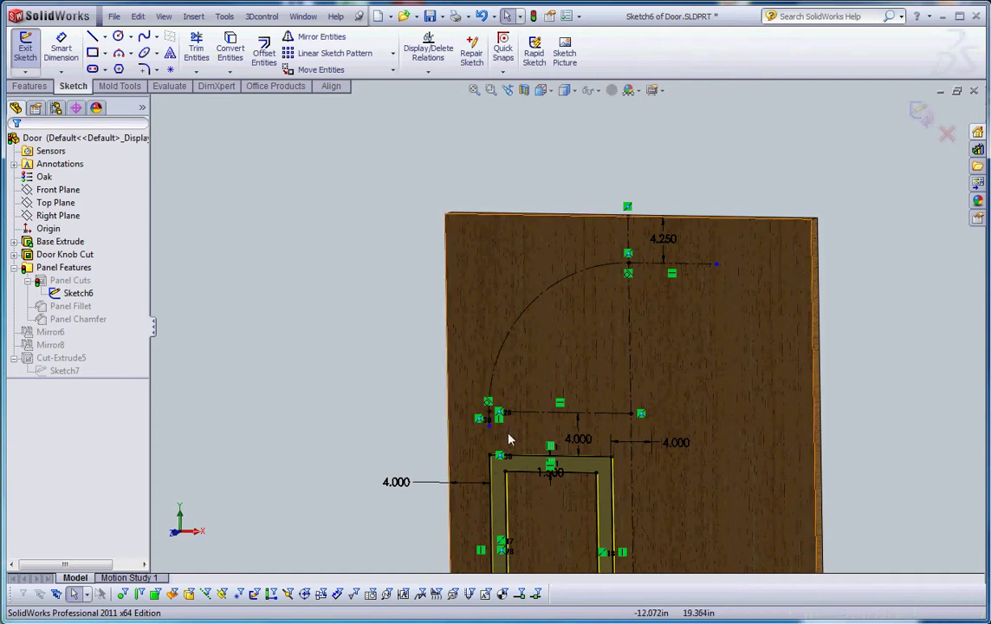
scroll(596, 372, "down", 1)
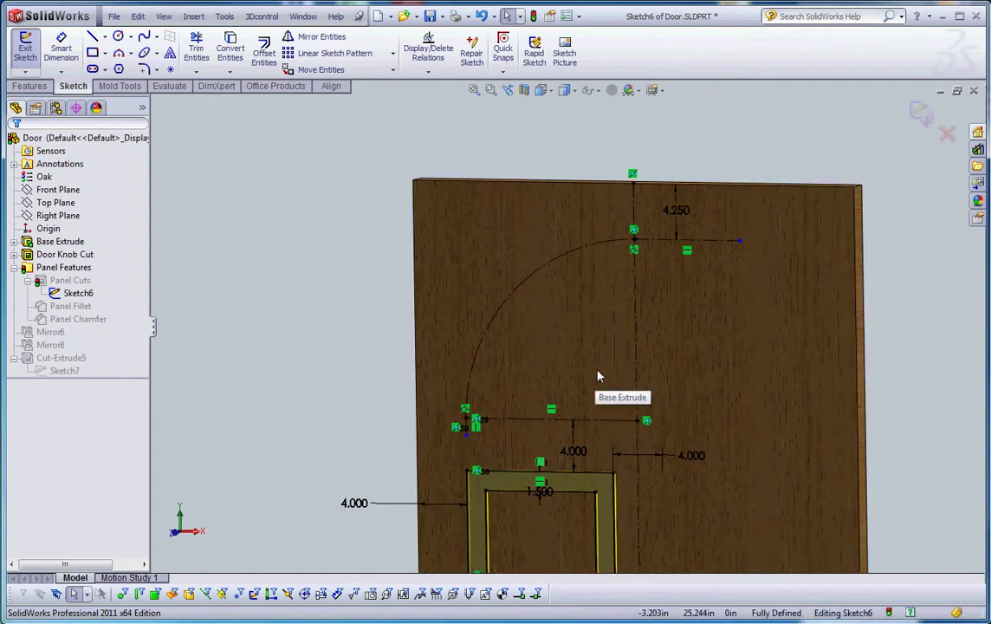
scroll(596, 373, "up", 1)
scroll(595, 371, "up", 2)
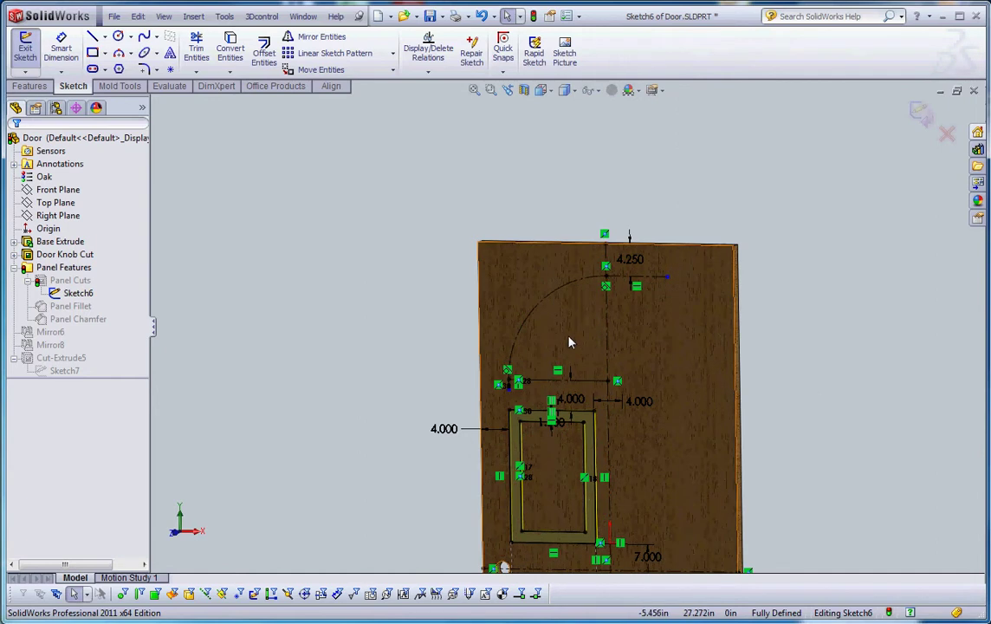
- Add a driven radius dimension to the window arc and rebuild the part to leave the sketch
left_click(61, 48)
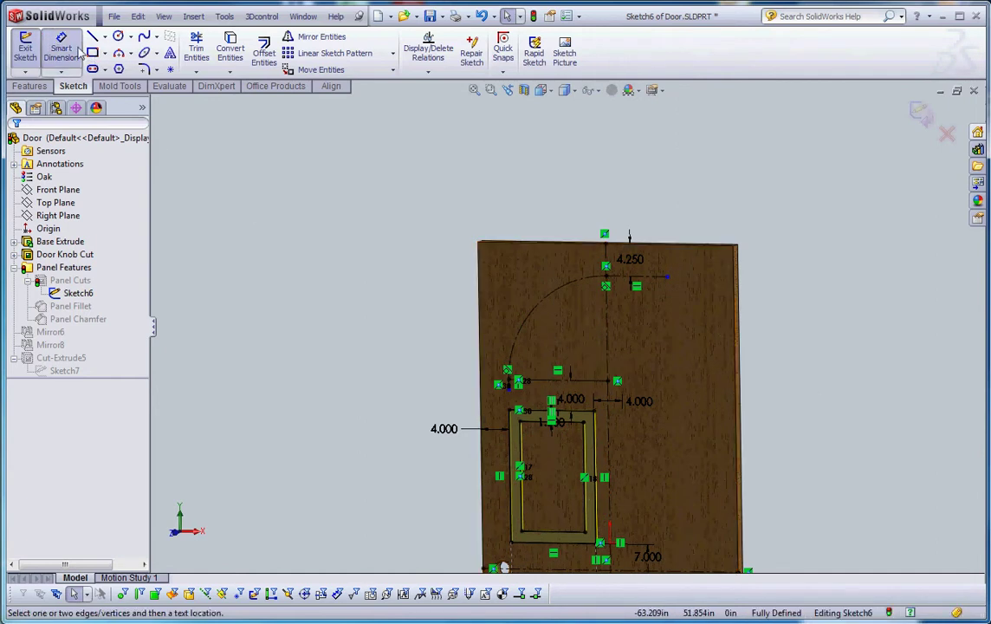
left_click(532, 316)
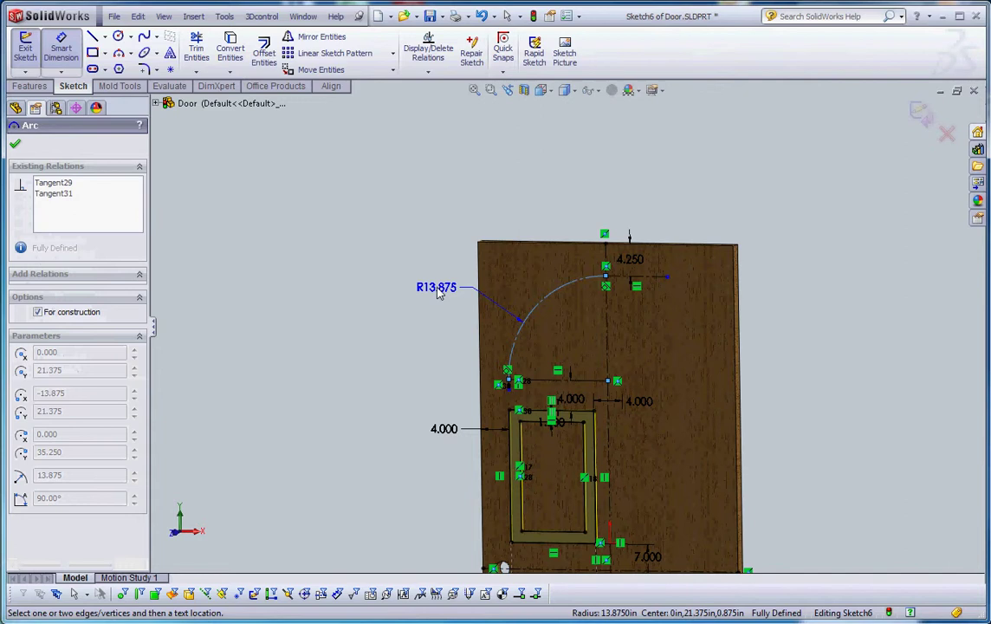
left_click(438, 287)
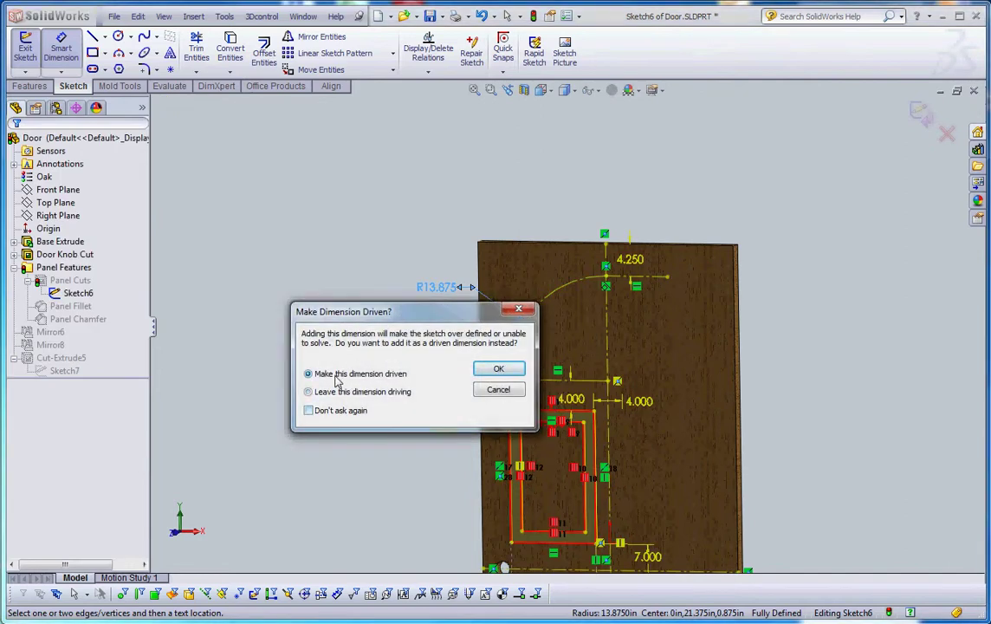
left_click(498, 368)
left_click(810, 379)
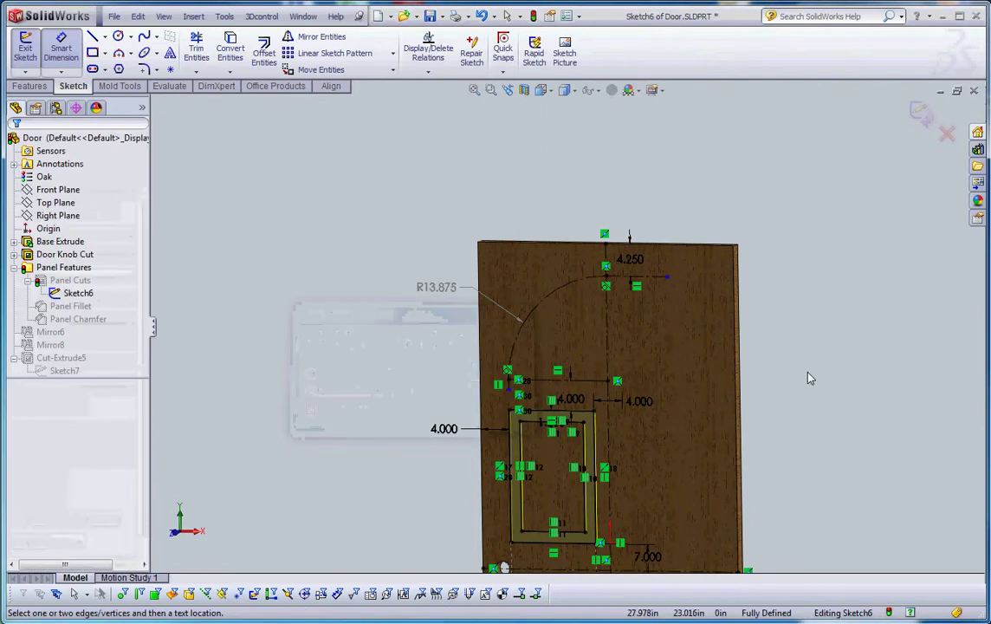
left_click(534, 17)
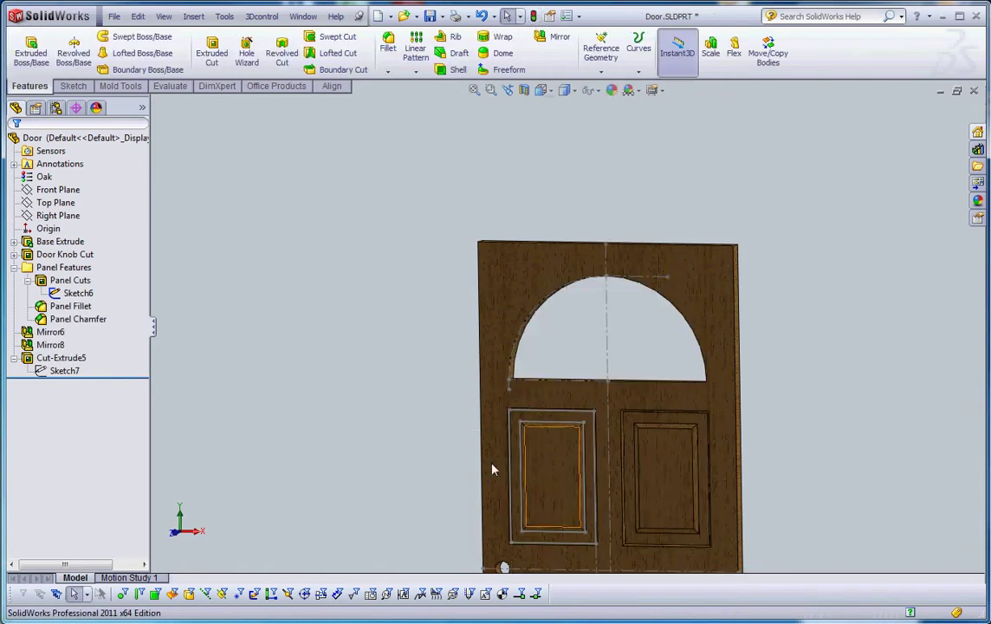
- Rename the Cut-Extrude5 feature as Window Cut
left_click(54, 358)
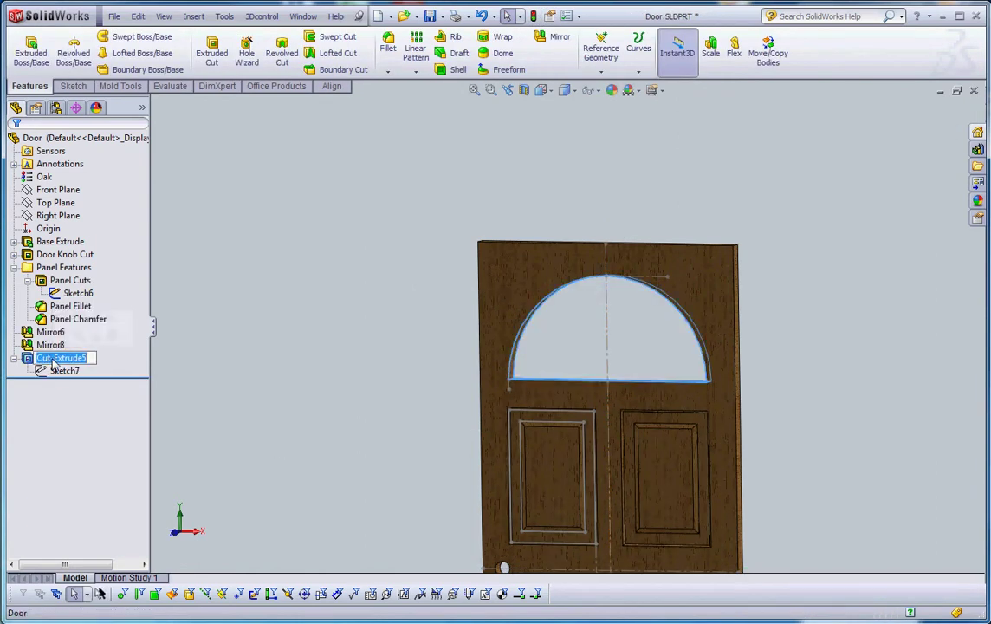
type("Wind")
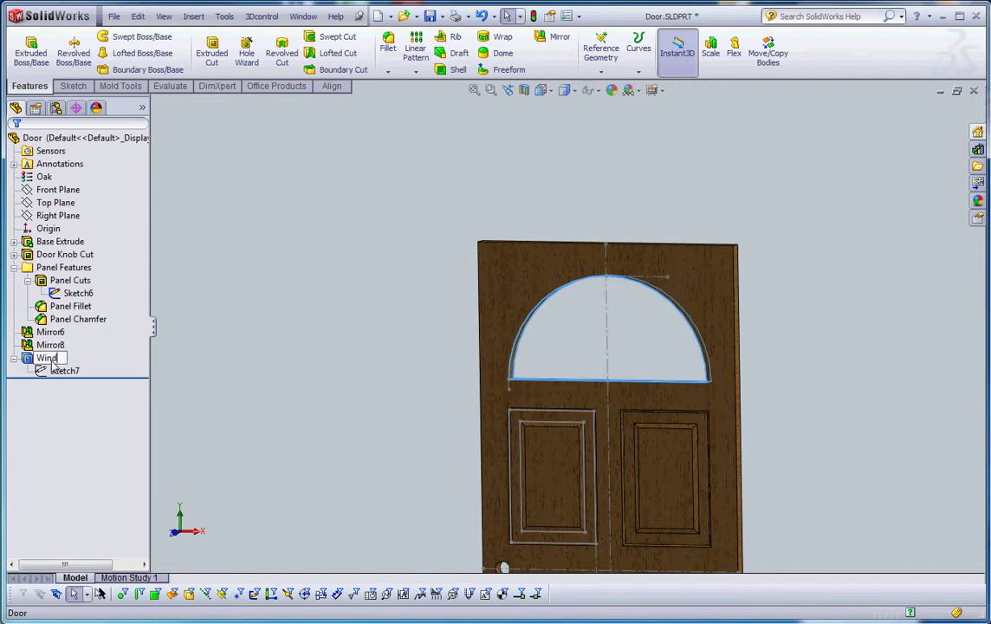
type("ow Cut")
left_click(266, 371)
- Hide Sketch6 of the Panel Cuts feature
scroll(662, 428, "up", 4)
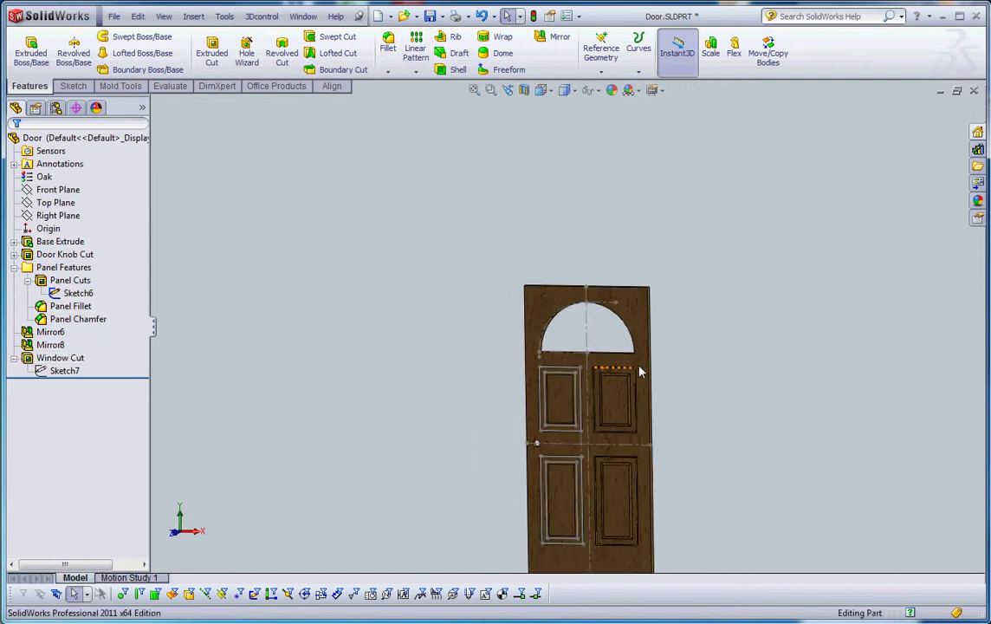
mouse_move(639, 372)
middle_mouse_down()
mouse_move(697, 394)
mouse_move(664, 405)
middle_mouse_up()
left_click(61, 288)
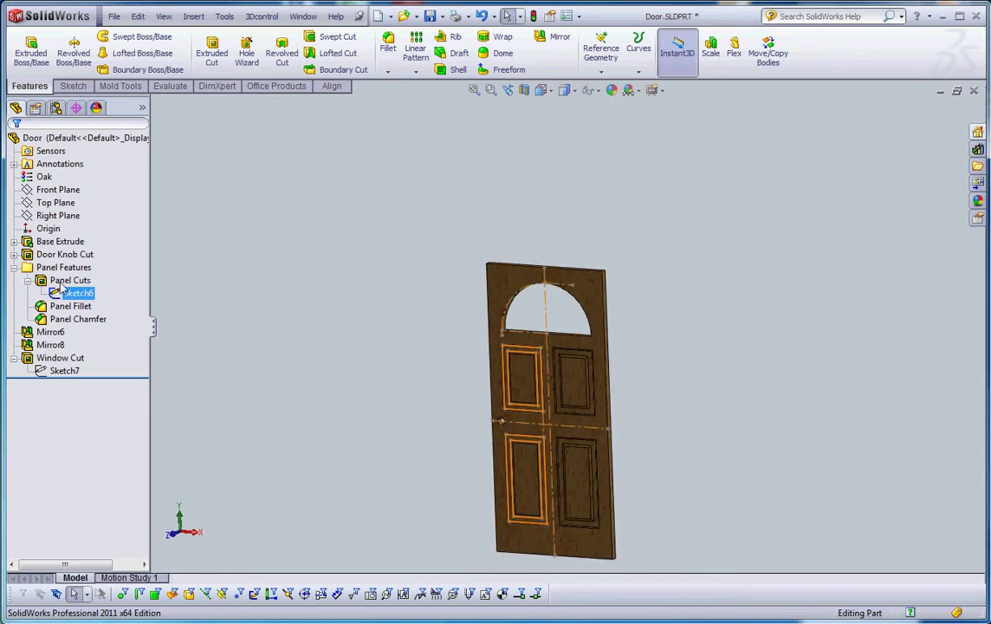
right_click(82, 293)
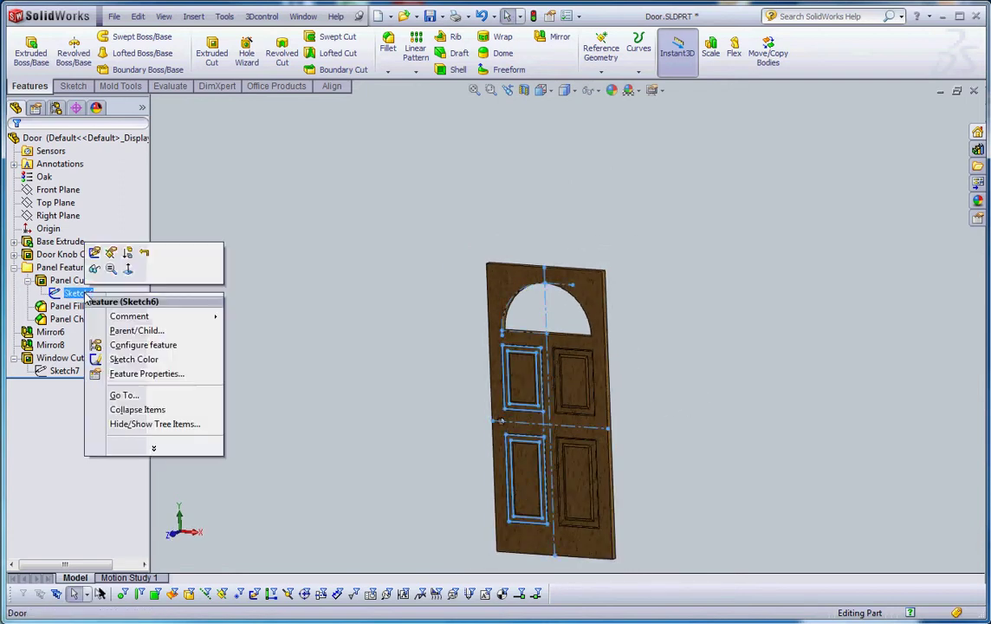
left_click(282, 324)
mouse_move(281, 324)
middle_mouse_down()
mouse_move(311, 302)
mouse_move(328, 370)
mouse_move(331, 362)
middle_mouse_up()
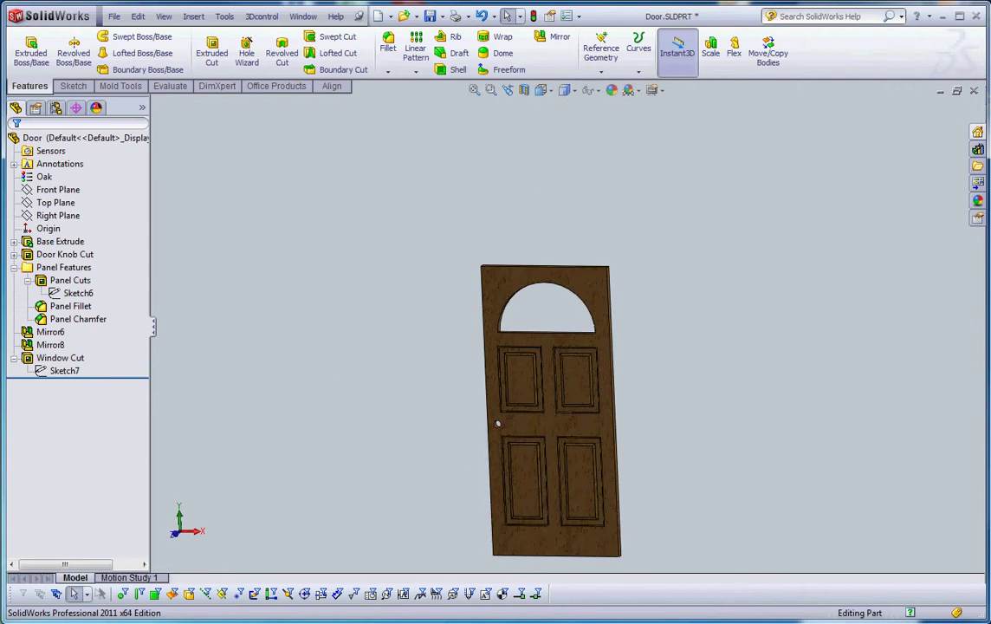
- Show Sketch7 of the Window Cut feature on the door
right_click(57, 371)
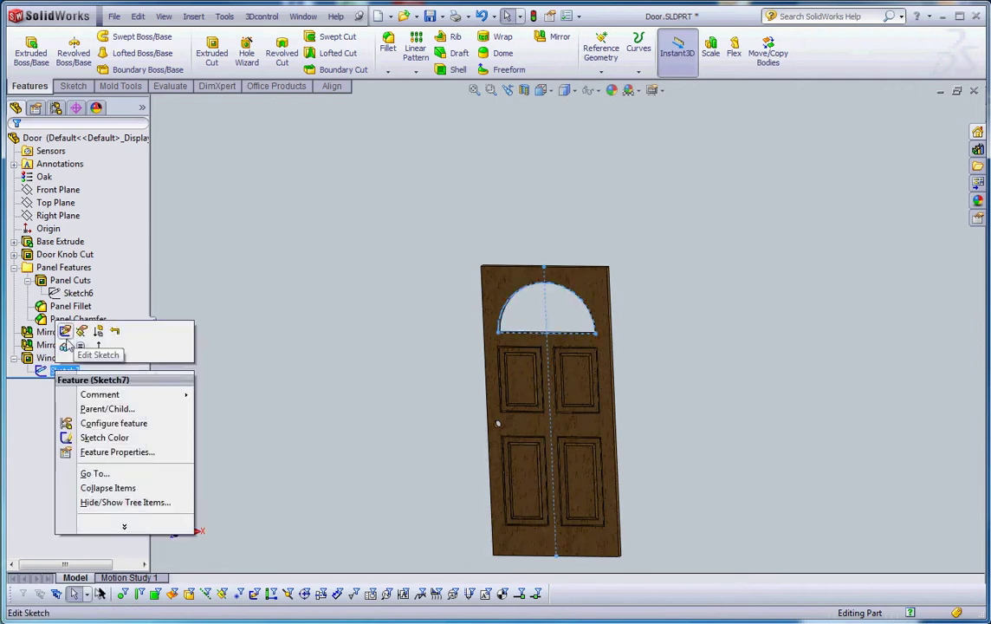
left_click(369, 376)
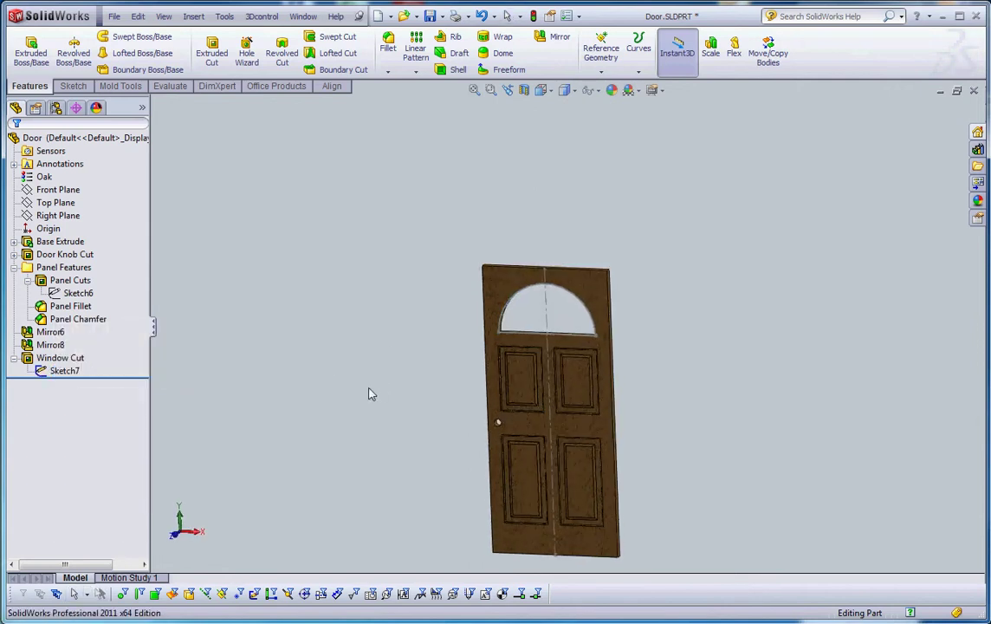
middle_click_drag(369, 388, 355, 399)
scroll(535, 323, "down", 9)
scroll(621, 242, "up", 3)
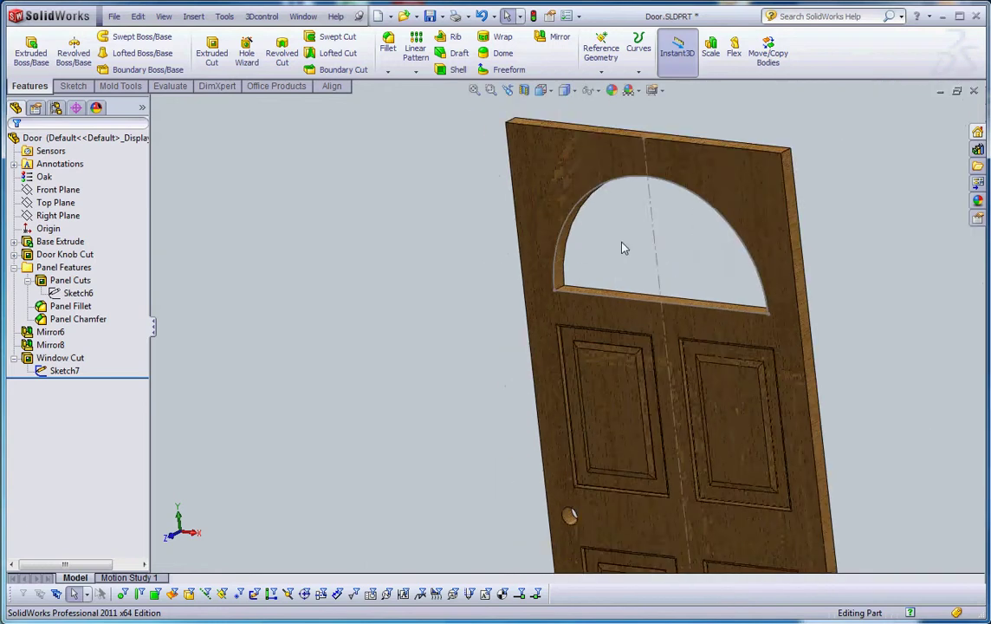
scroll(622, 249, "up", 3)
scroll(627, 272, "down", 5)
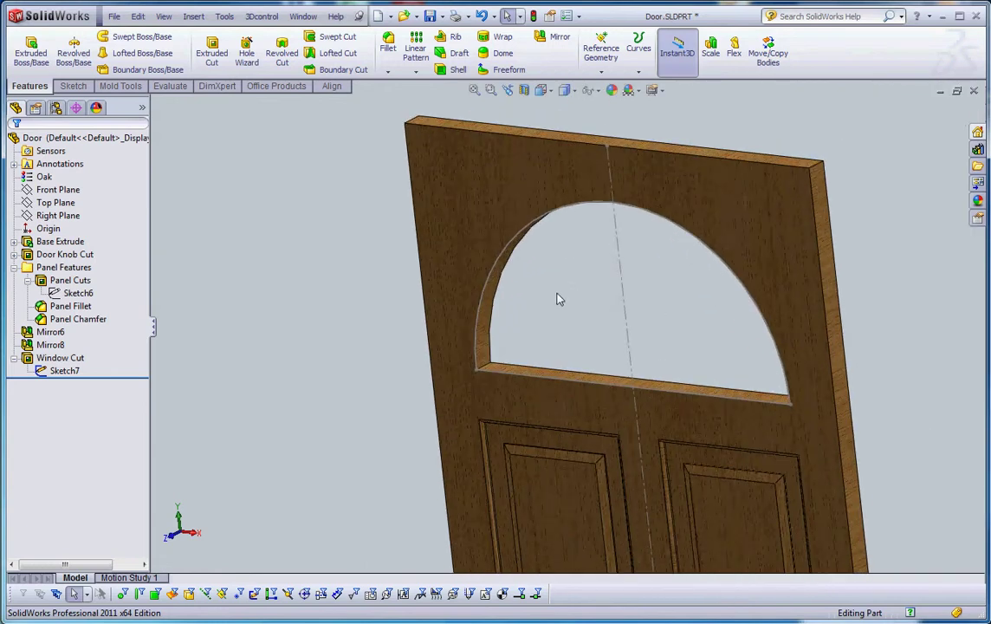
- Start a new sketch on the Front Plane and convert the Window Cut's Sketch7 outline into it
left_click(47, 189)
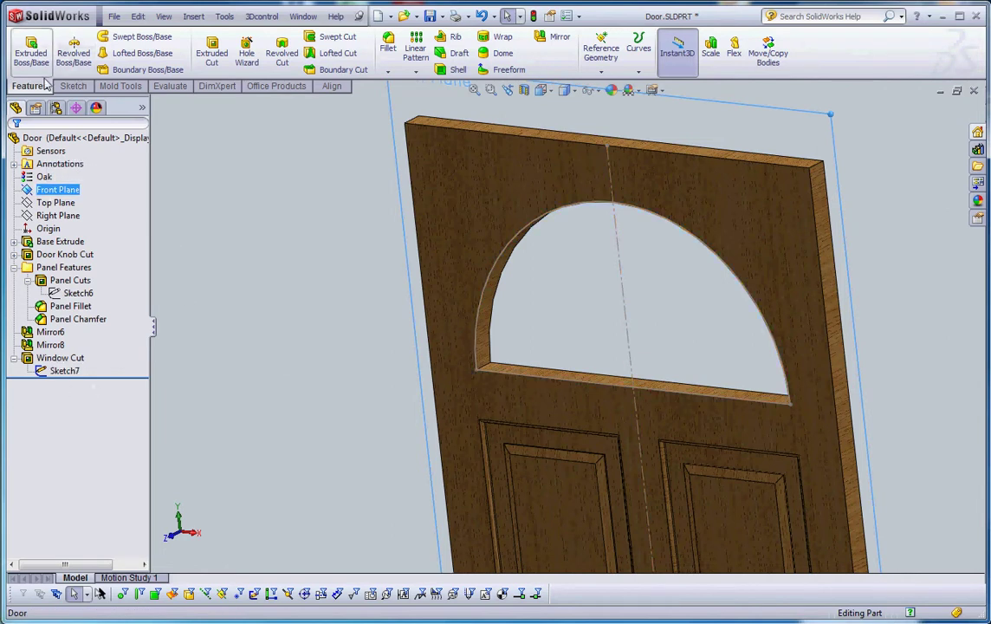
left_click(74, 89)
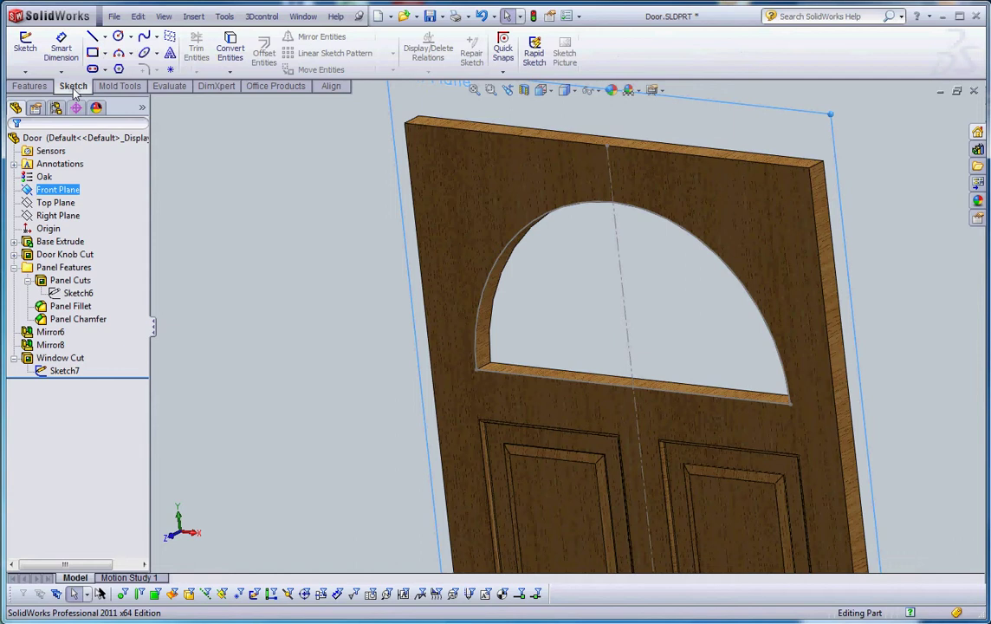
left_click(25, 52)
left_click(231, 54)
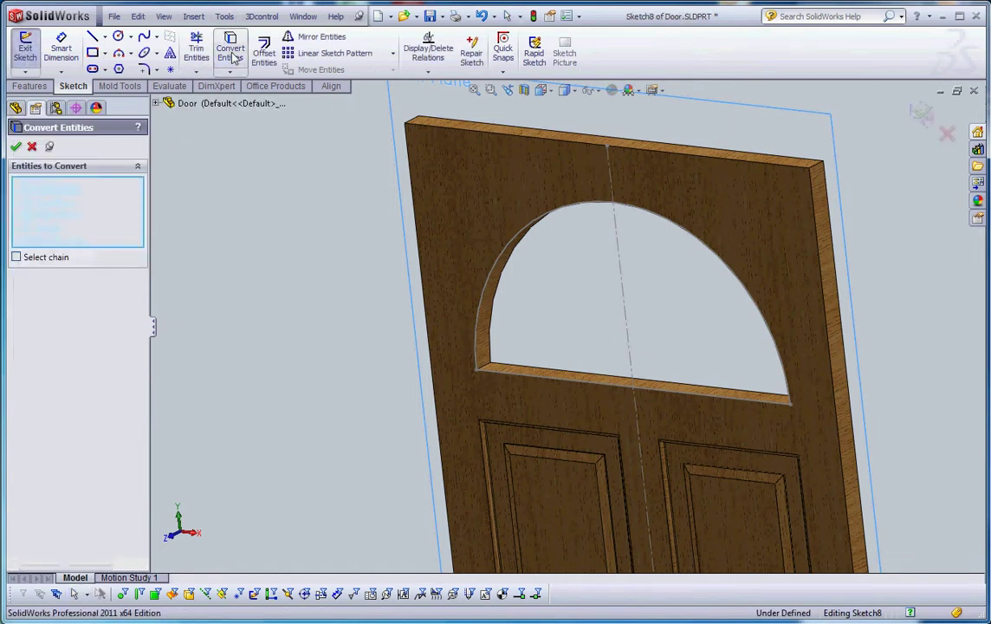
left_click(156, 104)
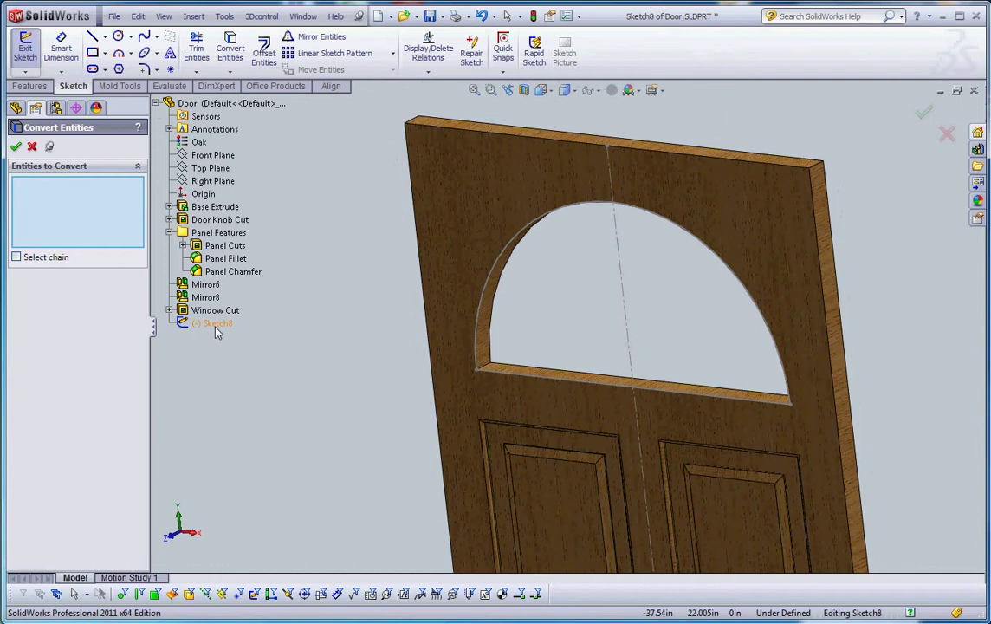
left_click(170, 310)
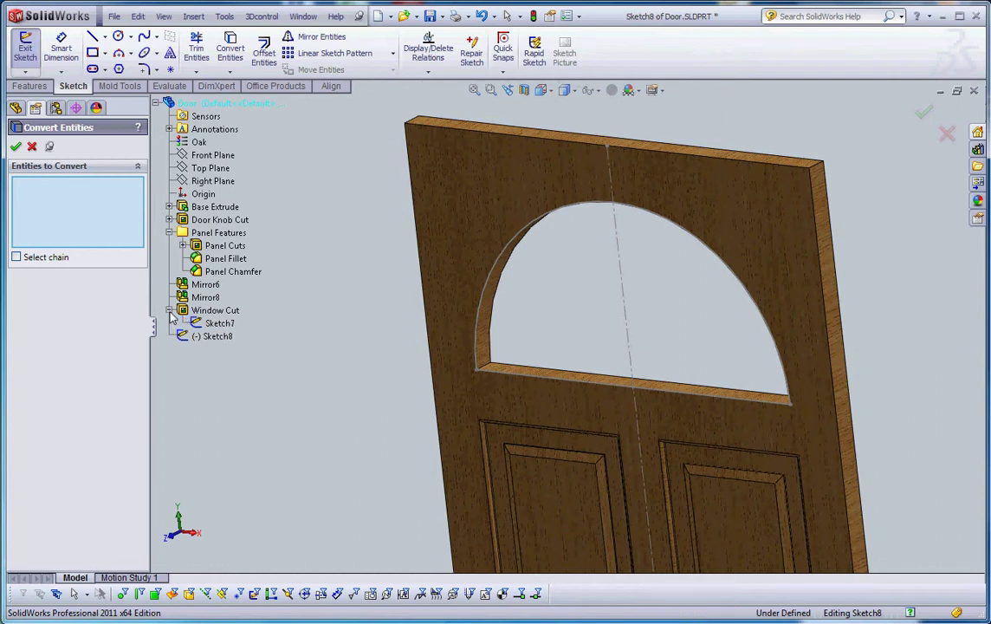
left_click(224, 324)
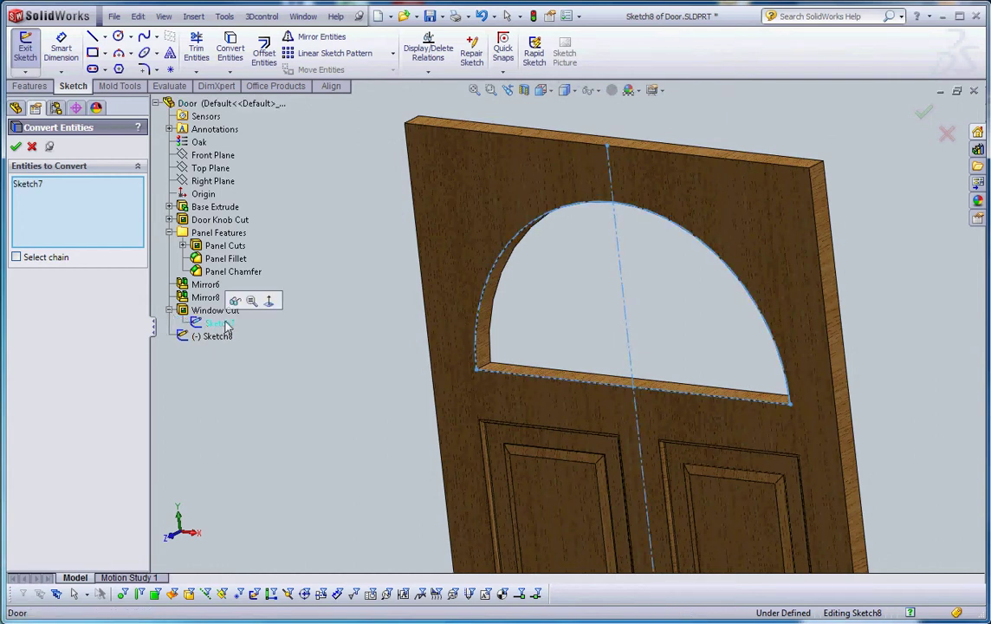
left_click(17, 149)
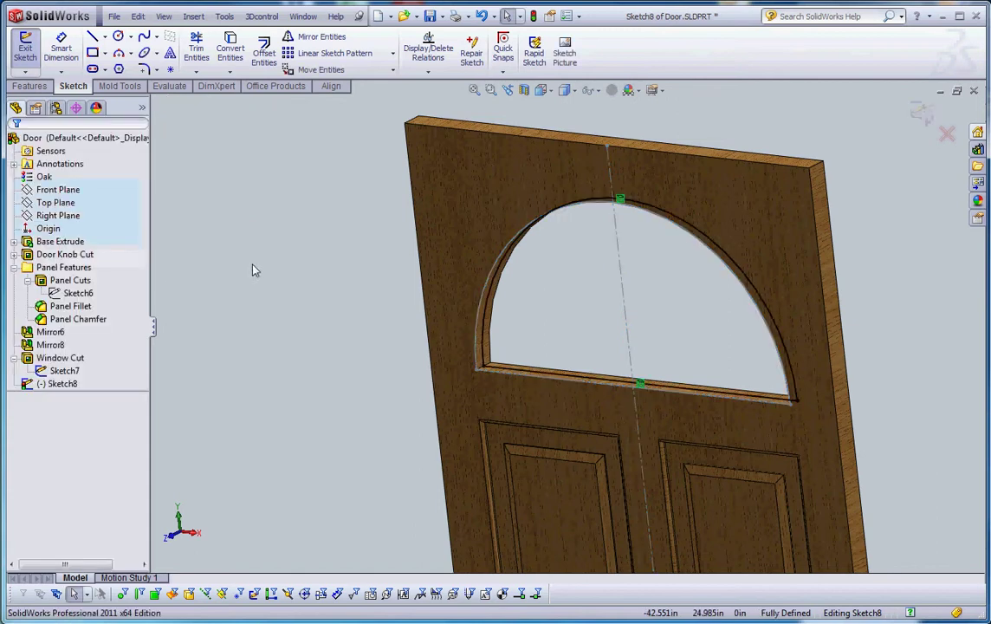
- Extrude the converted window outline 0.5 in about the mid plane as a separate body, without merging the result
middle_click_drag(281, 295, 308, 303)
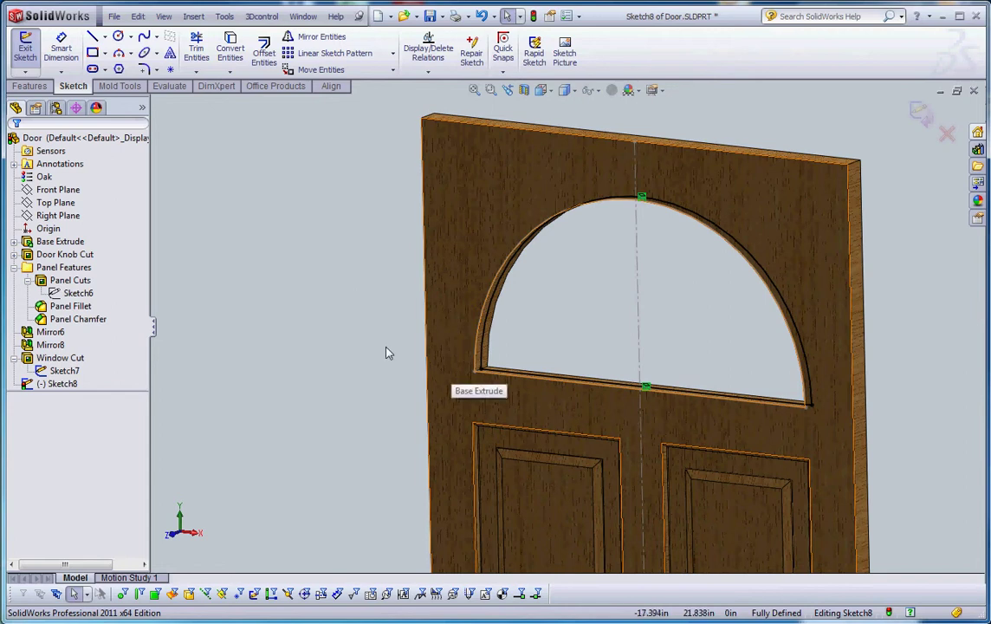
left_click(37, 87)
left_click(32, 50)
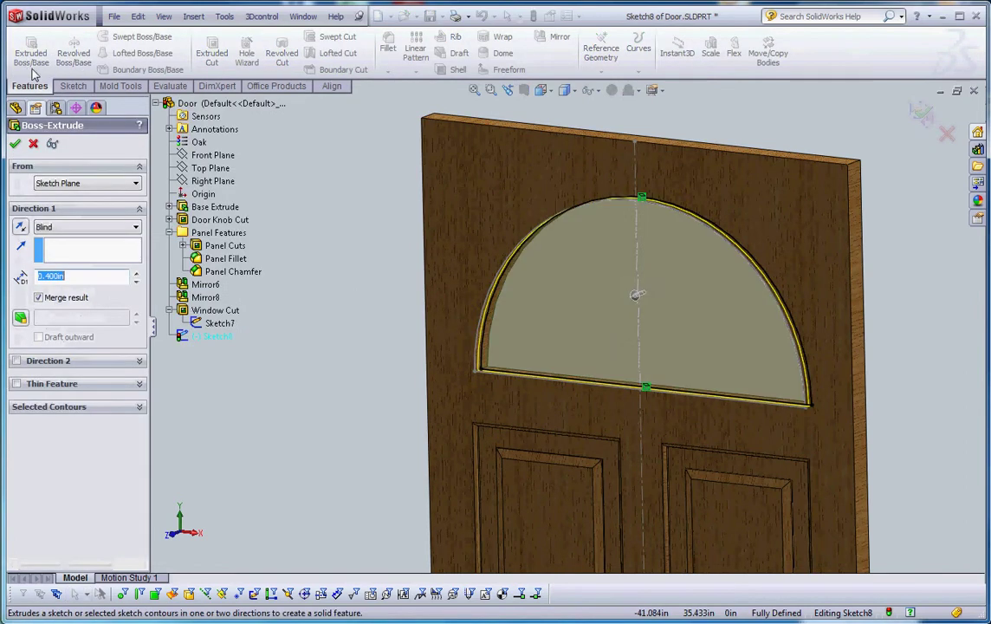
left_click(96, 227)
left_click(97, 298)
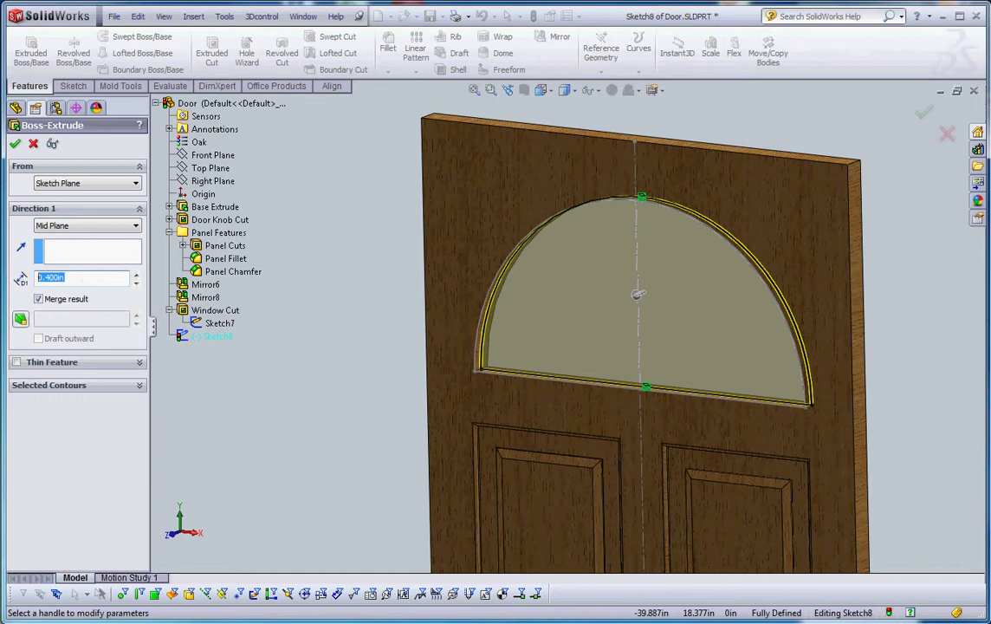
type(".5")
left_click(38, 299)
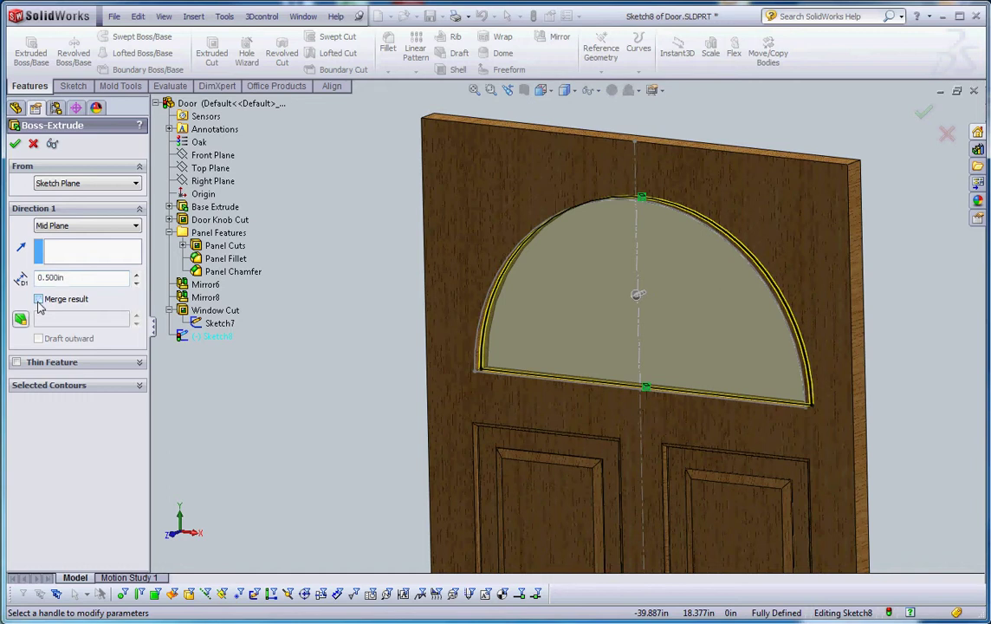
left_click(16, 145)
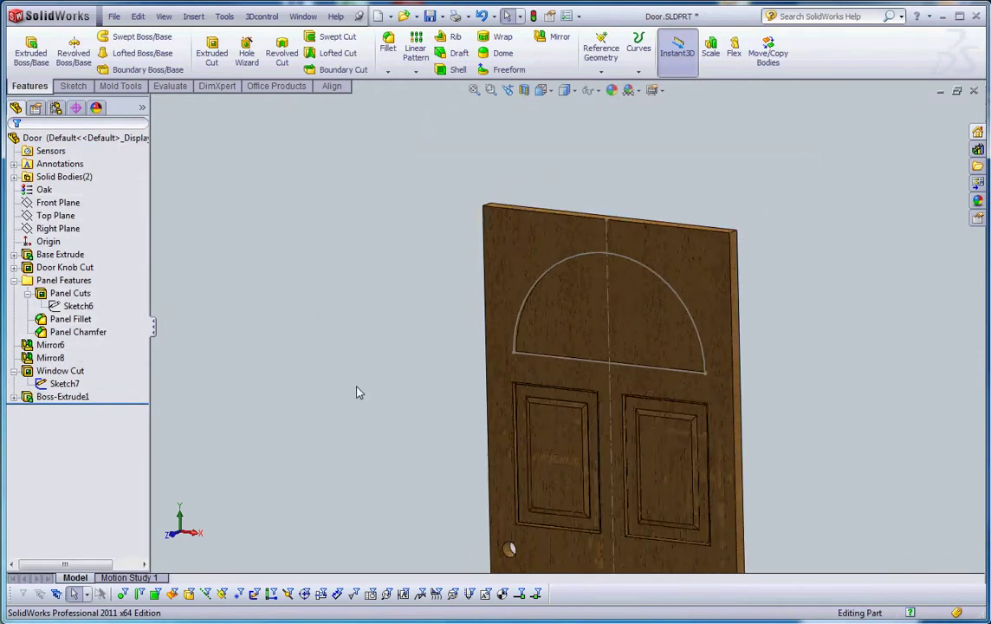
- Examine the part's solid bodies by highlighting the Window Cut and Boss-Extrude1 bodies one after the other
scroll(609, 334, "down", 3)
left_click(491, 328)
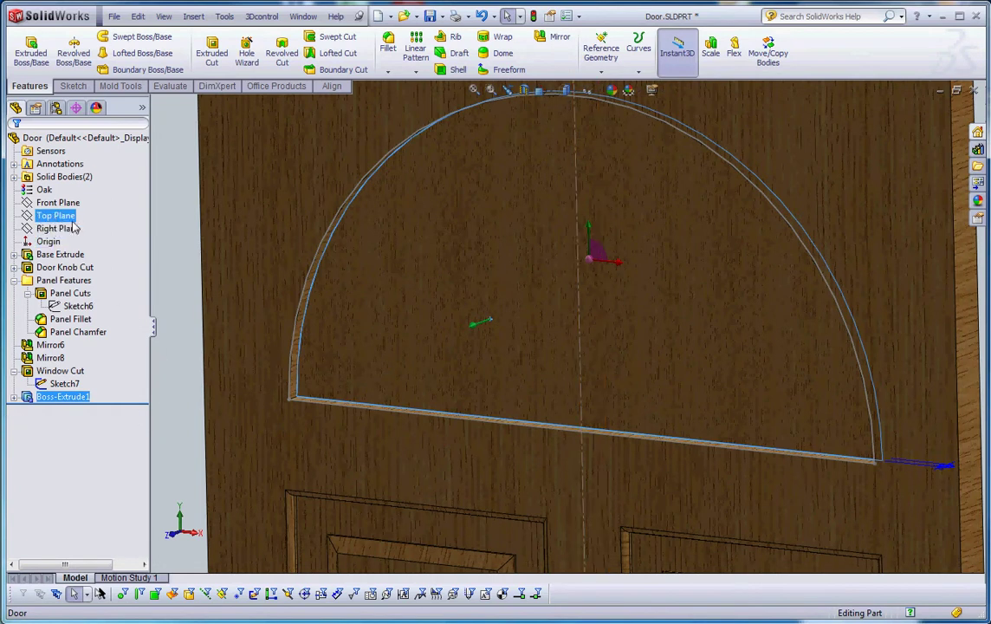
left_click(16, 177)
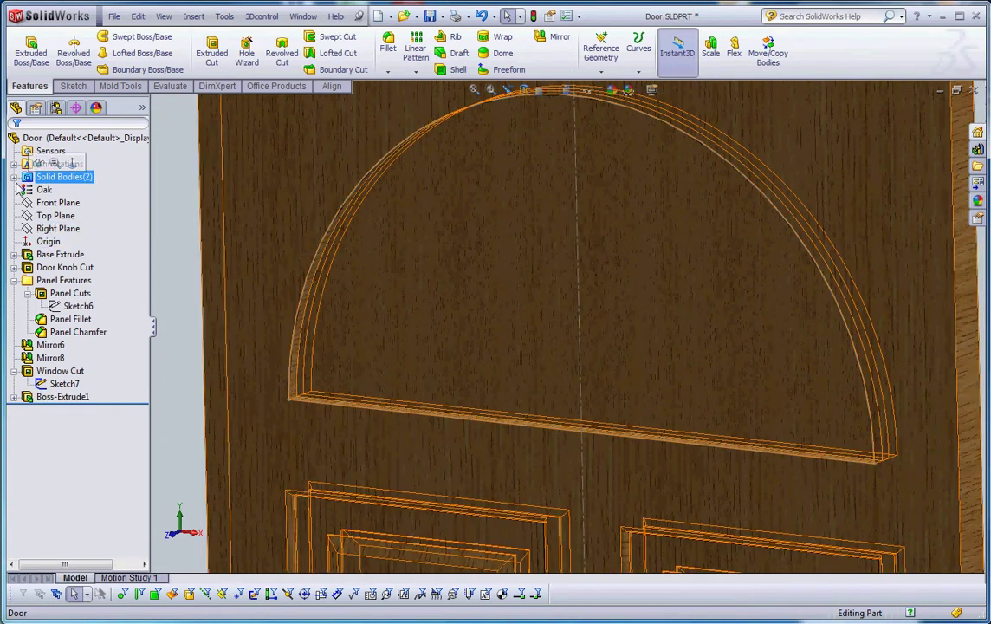
left_click(14, 177)
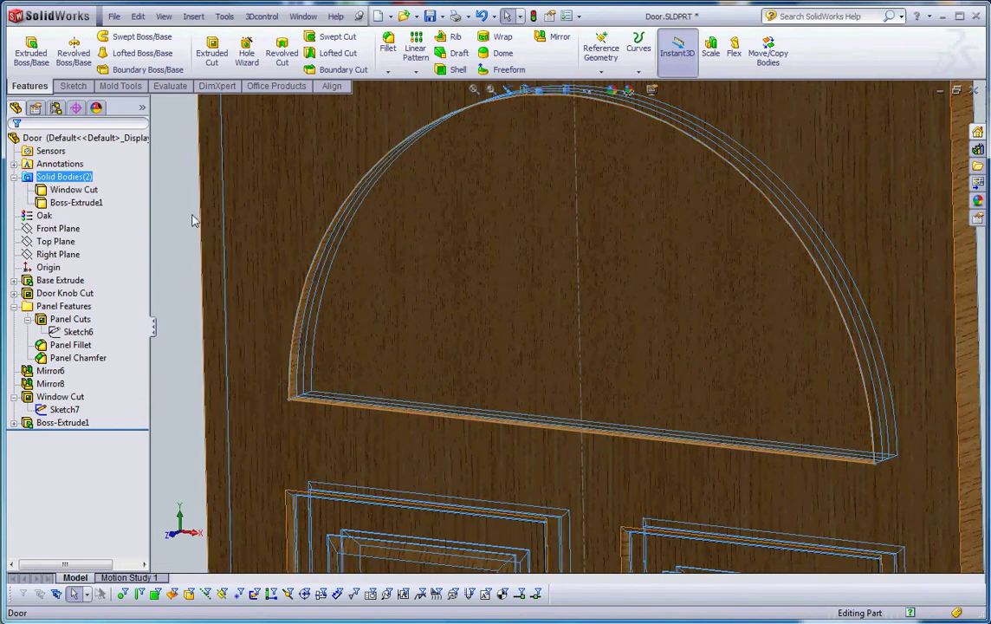
left_click(73, 191)
left_click(74, 191)
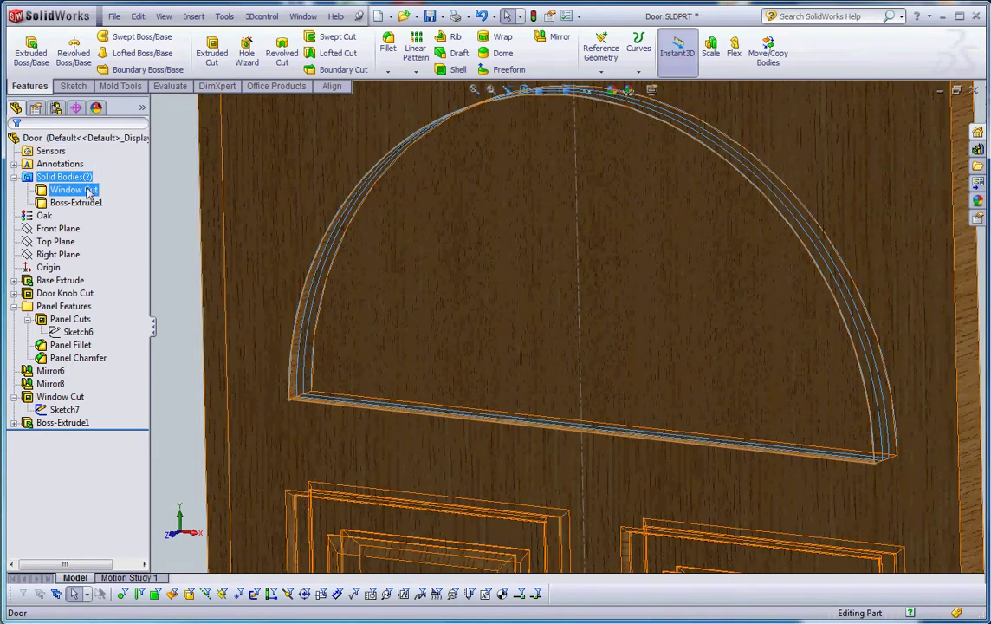
scroll(303, 316, "up", 7)
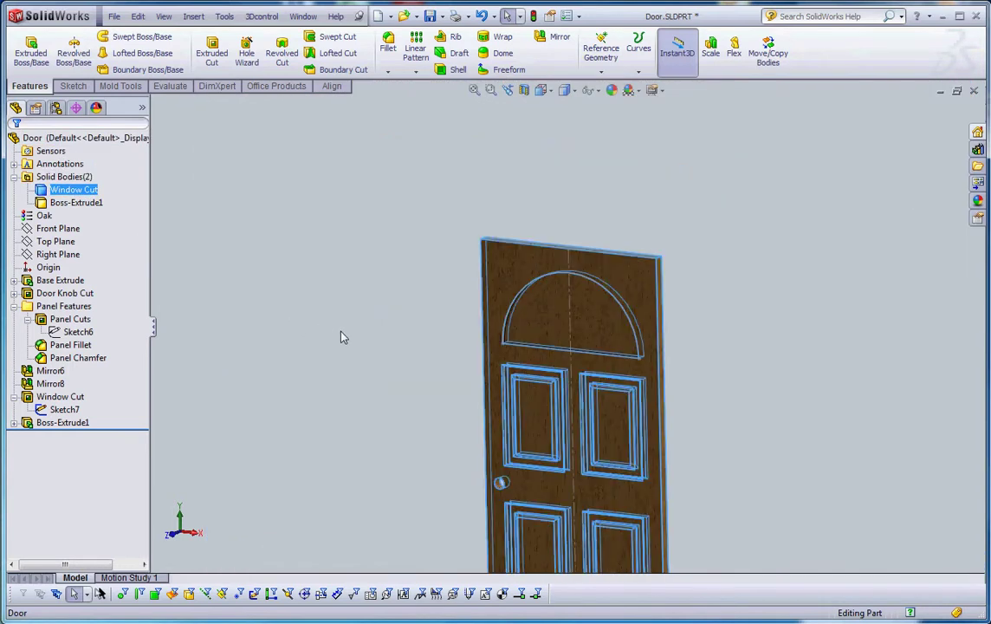
left_click(76, 202)
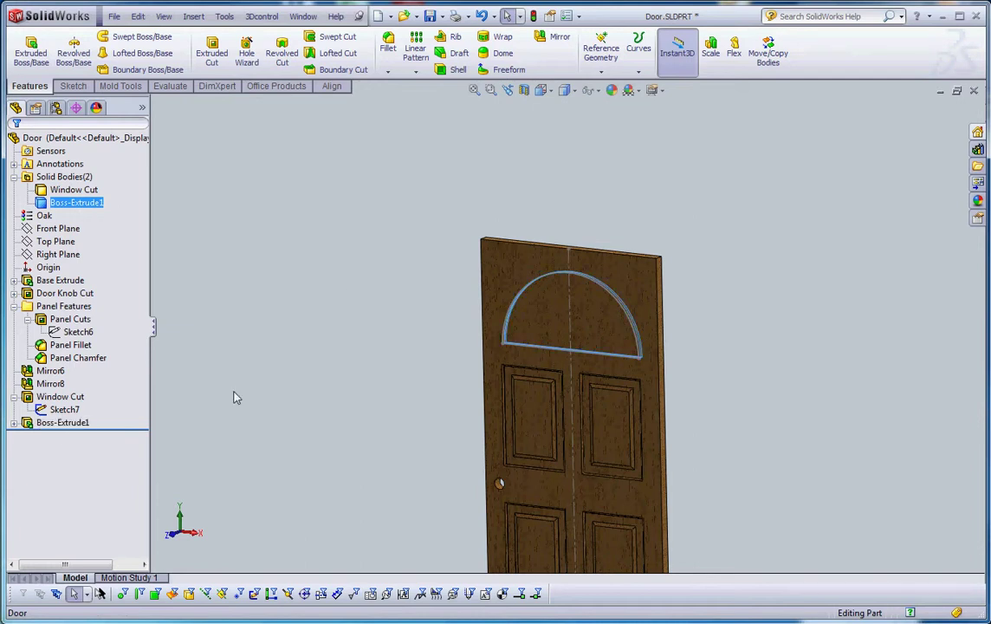
- Rename the Boss-Extrude1 feature as Window
left_click(60, 422)
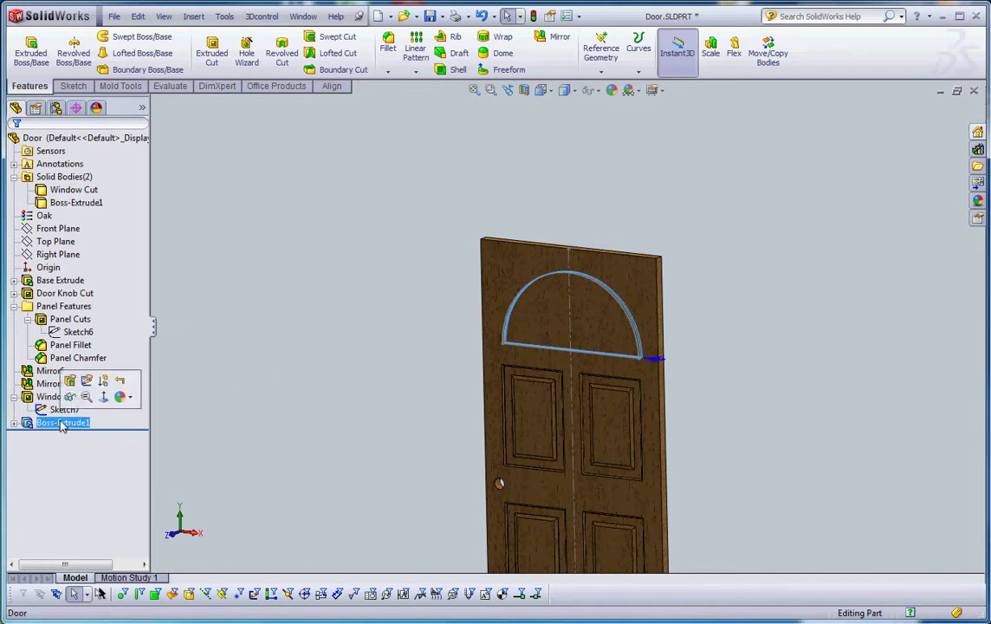
left_click(61, 422)
type("Windo")
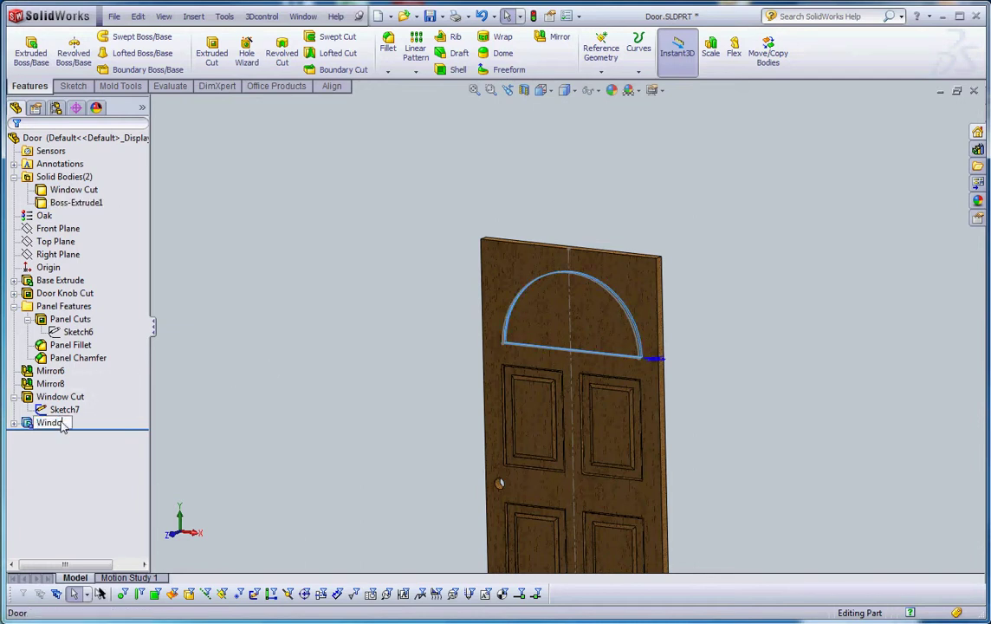
type("w")
left_click(252, 476)
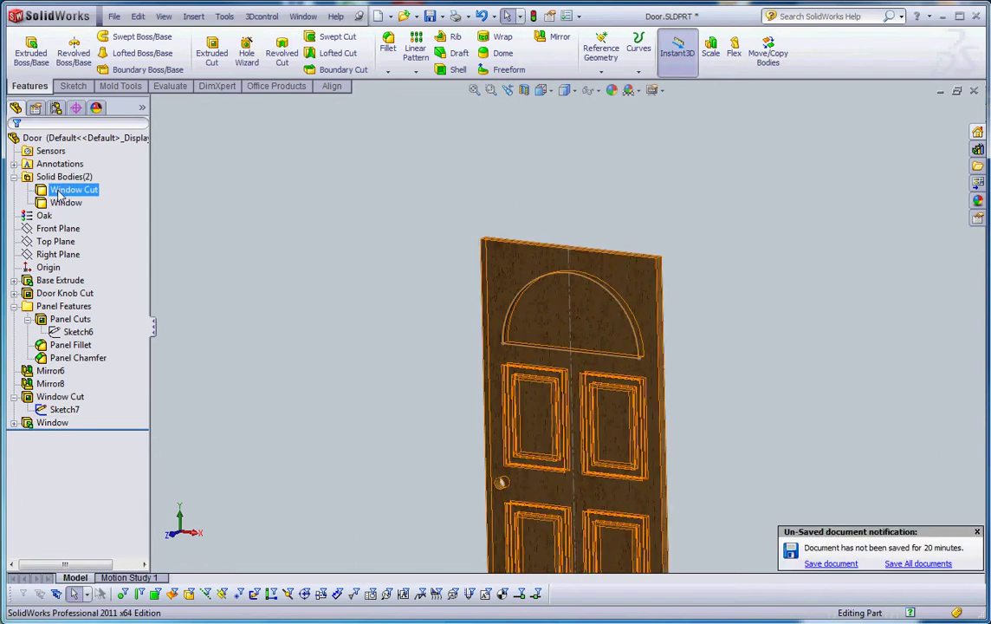
- Rename the Window Cut solid body as Door
left_click(56, 241)
left_click(52, 397)
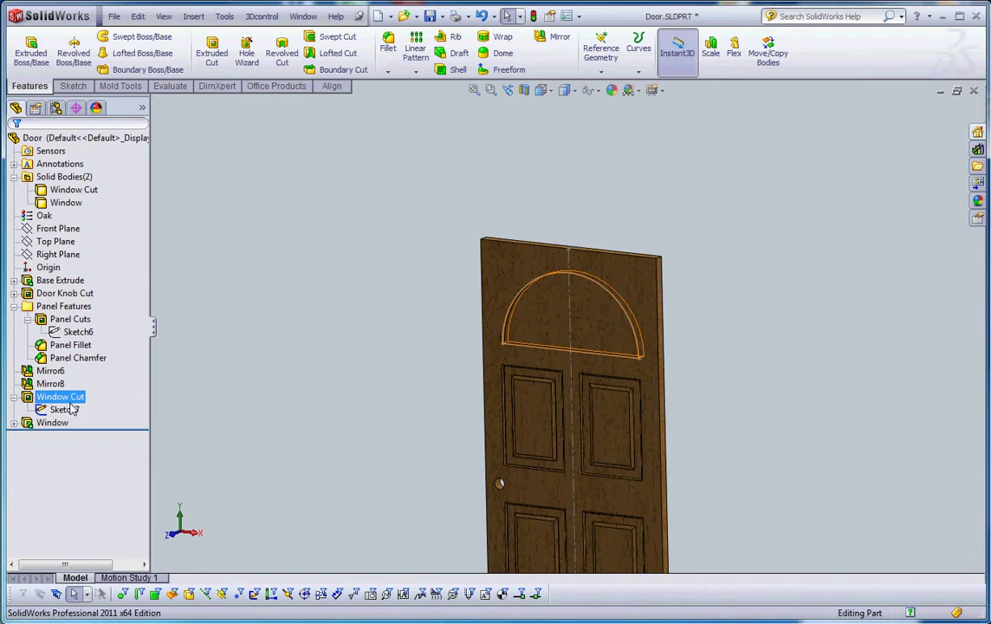
left_click(73, 190)
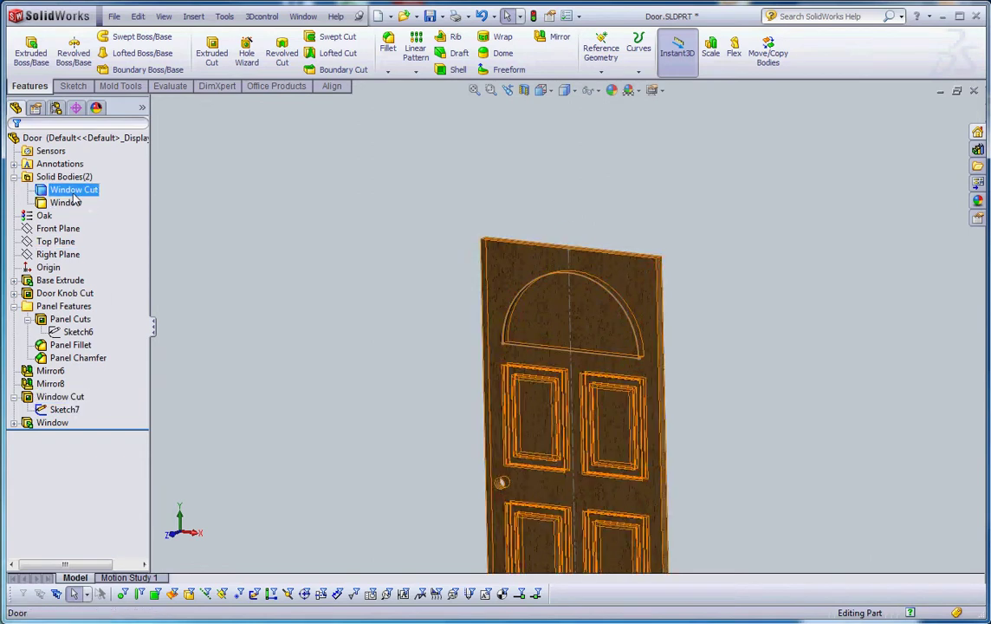
left_click(74, 196)
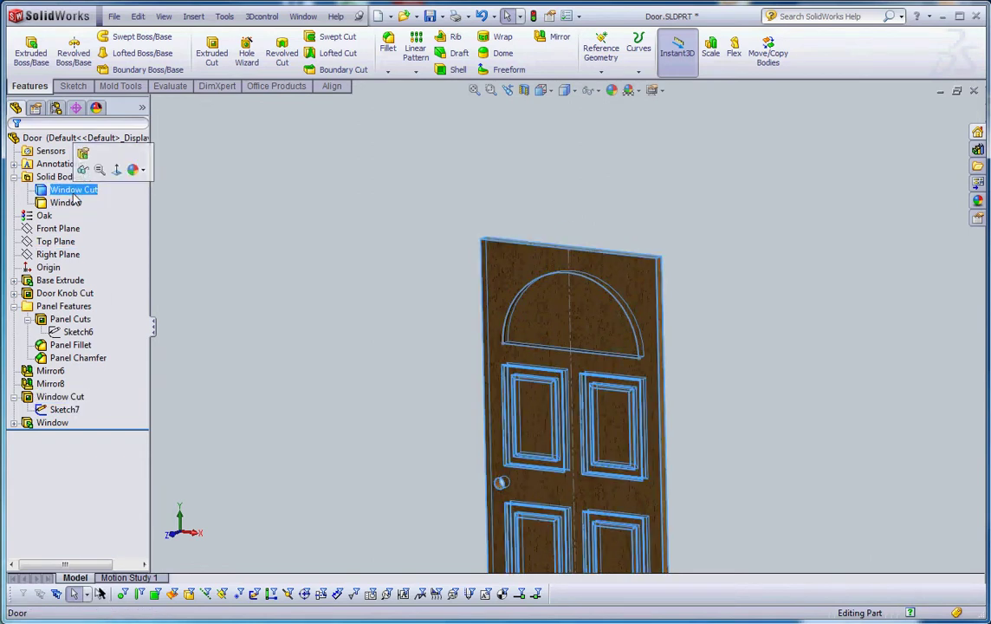
type("Door")
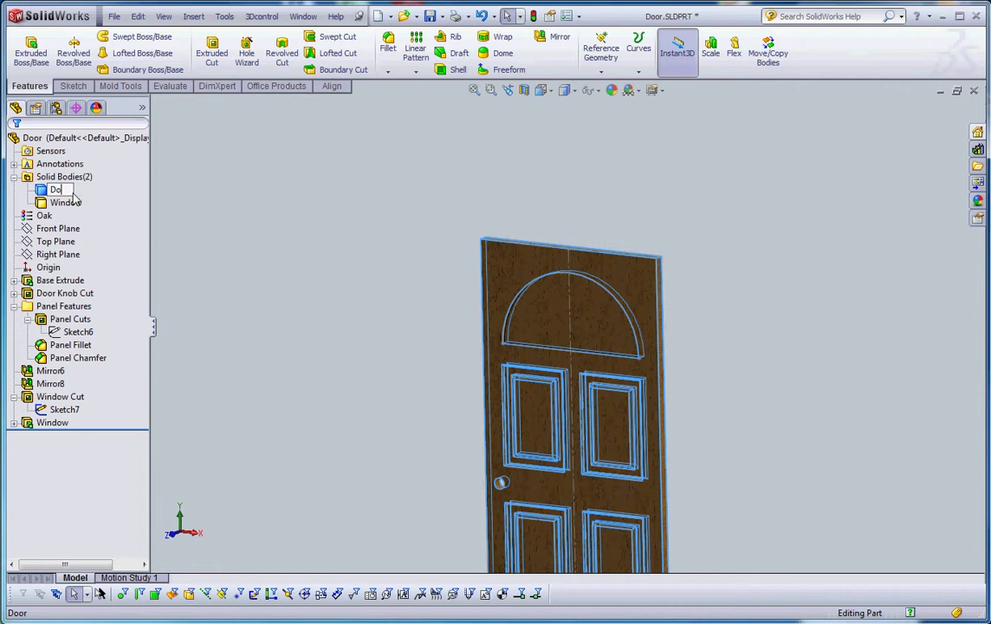
left_click(259, 217)
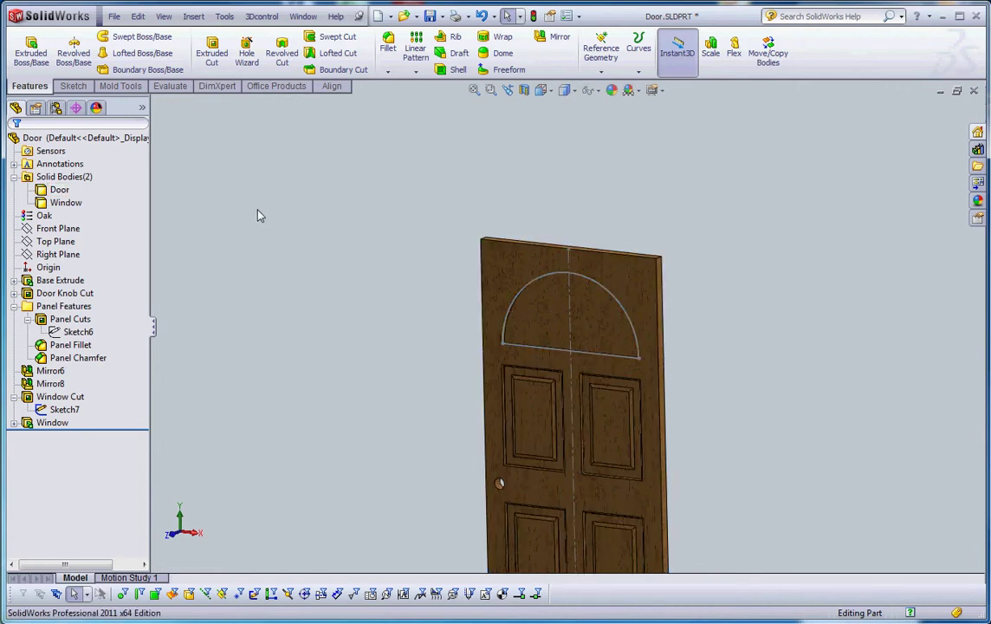
- Highlight the Door and Window solid bodies in turn, then inspect the whole door
left_click(57, 189)
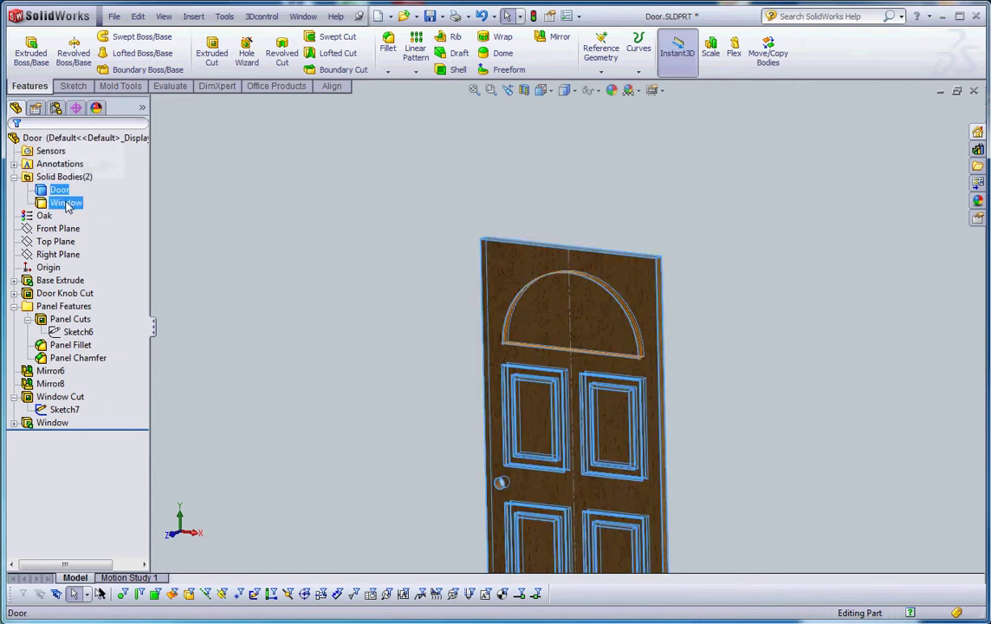
left_click(68, 206)
left_click(296, 257)
scroll(373, 324, "up", 5)
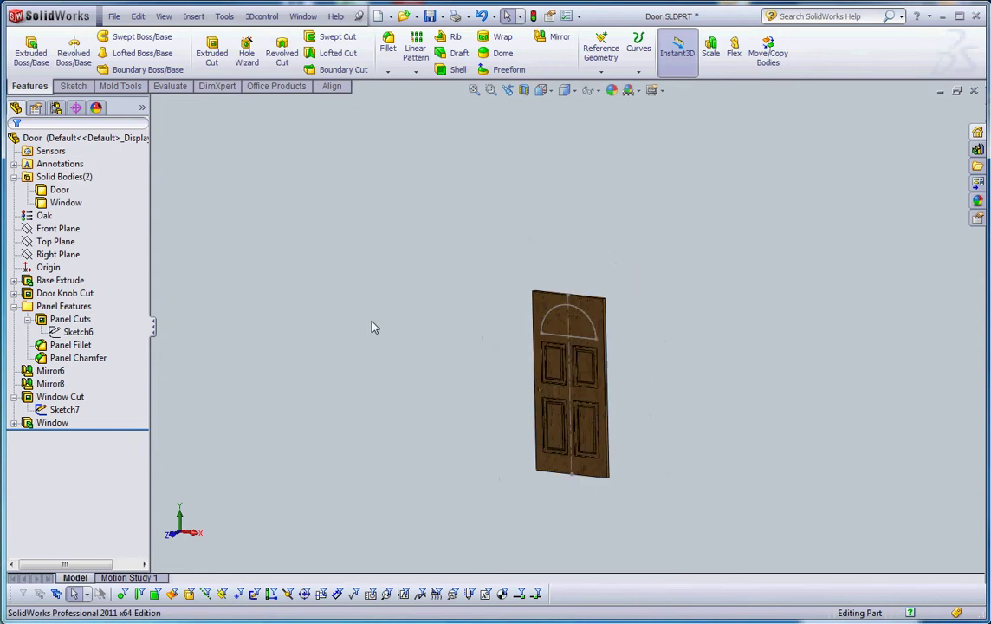
scroll(602, 393, "down", 3)
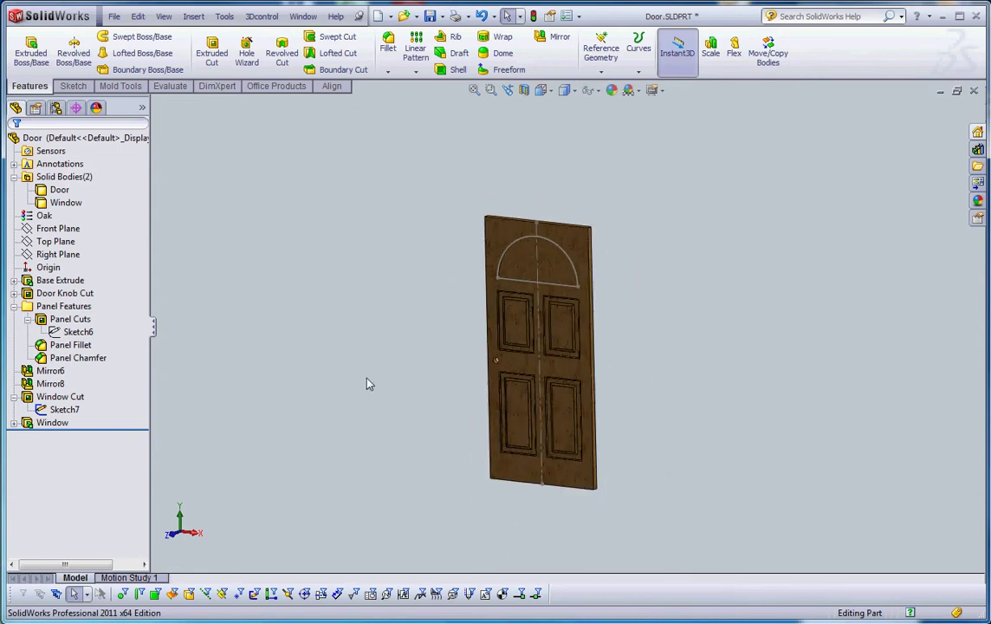